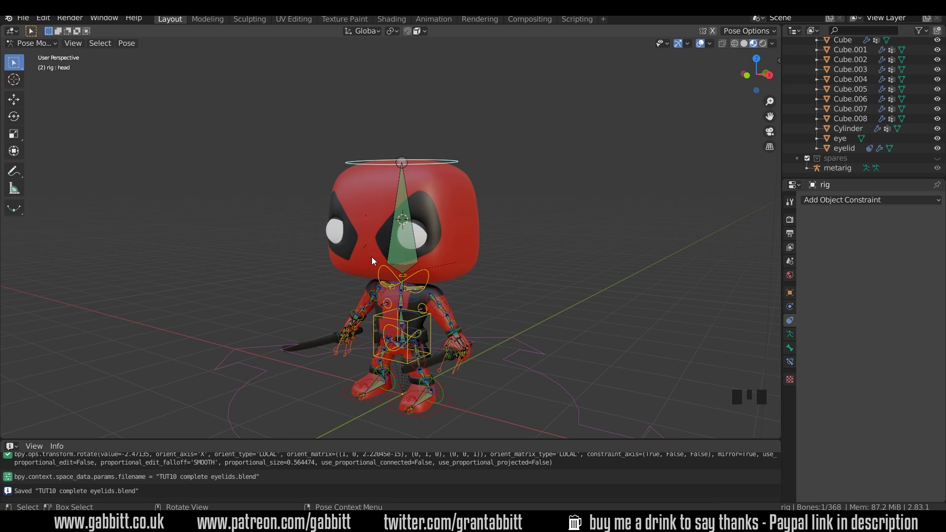
Rotate the blink control empty around local X to close the eyelids
{"action": "left_click", "coordinate": [366, 246]}
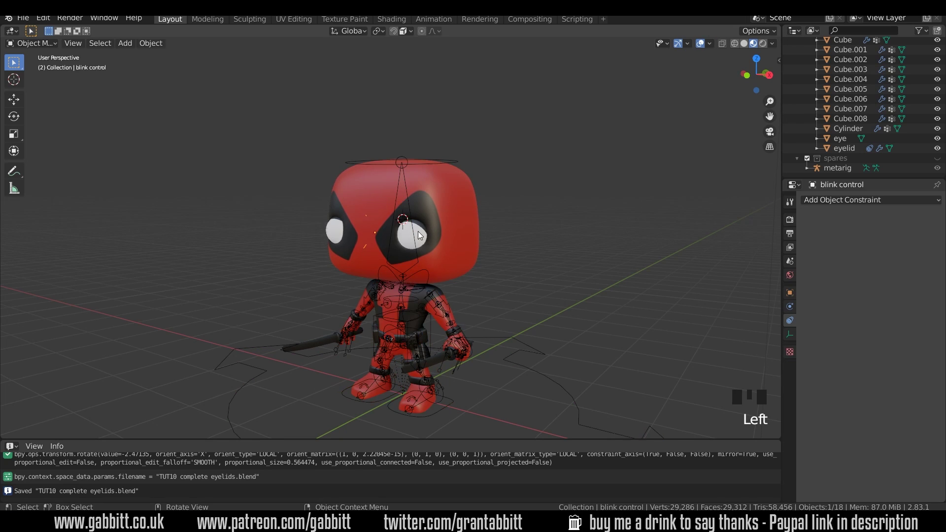
{"action": "left_click", "coordinate": [734, 43]}
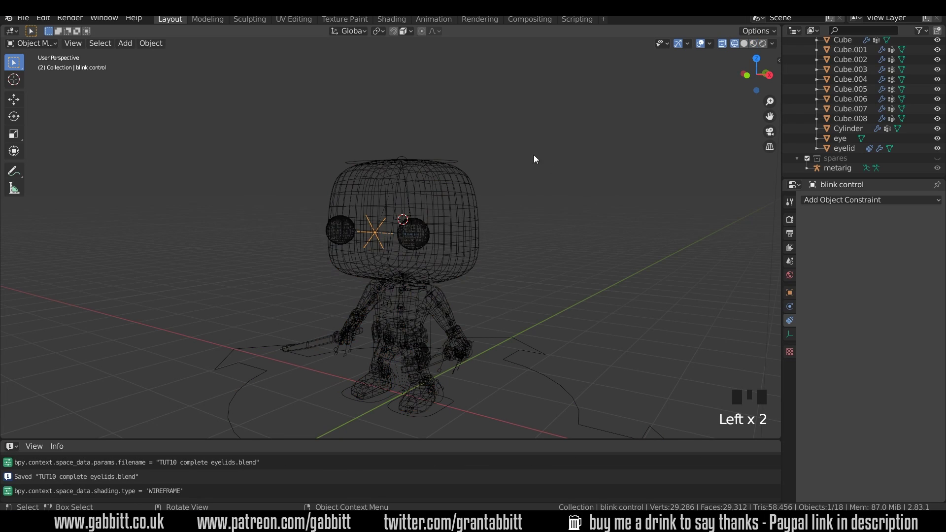
{"action": "left_click", "coordinate": [753, 44]}
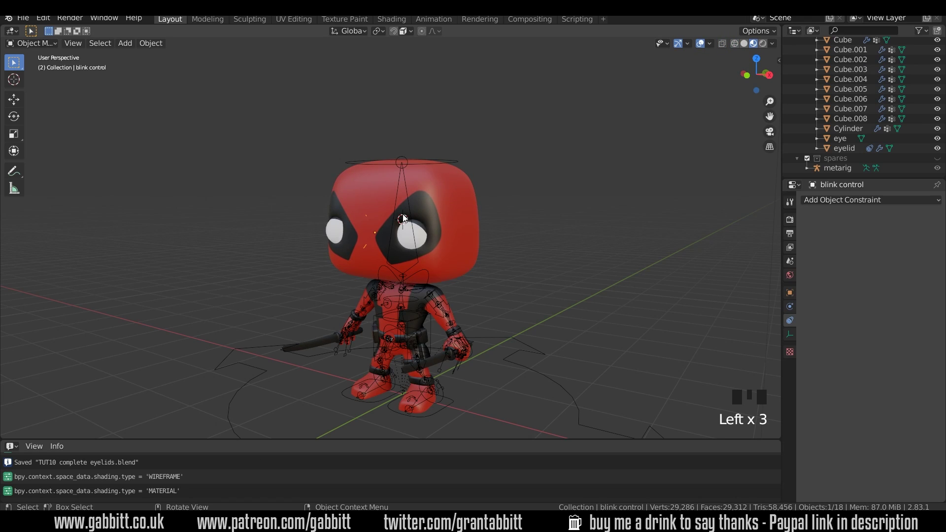
{"action": "key", "text": "r"}
{"action": "key", "text": "x"}
{"action": "key", "text": "x"}
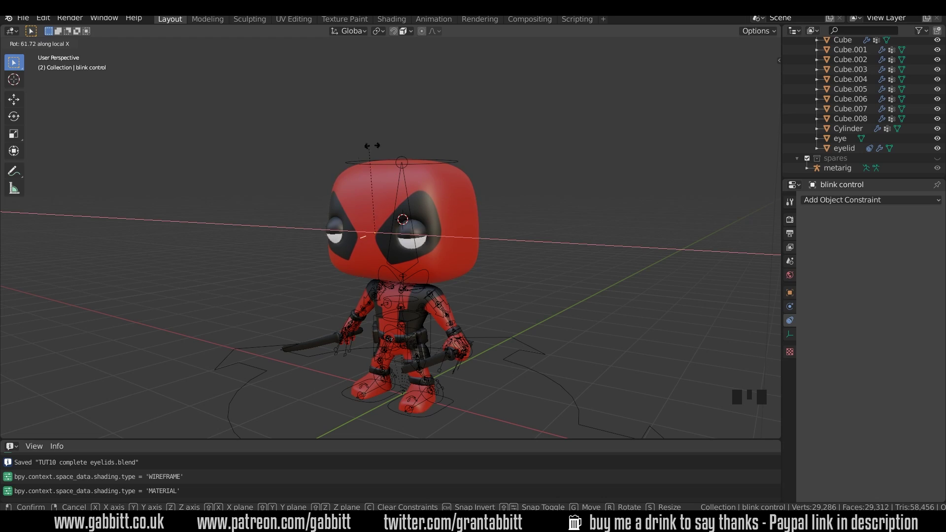
{"action": "left_click", "coordinate": [362, 229]}
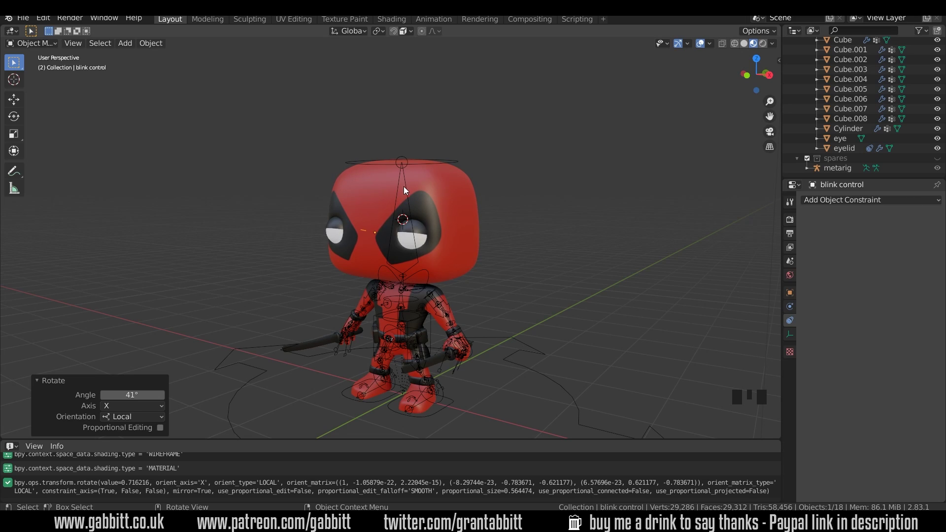
Turn the head bone 31.1° around Z to check the eyelids follow, making DEF-spine.006 active
{"action": "left_click", "coordinate": [459, 159]}
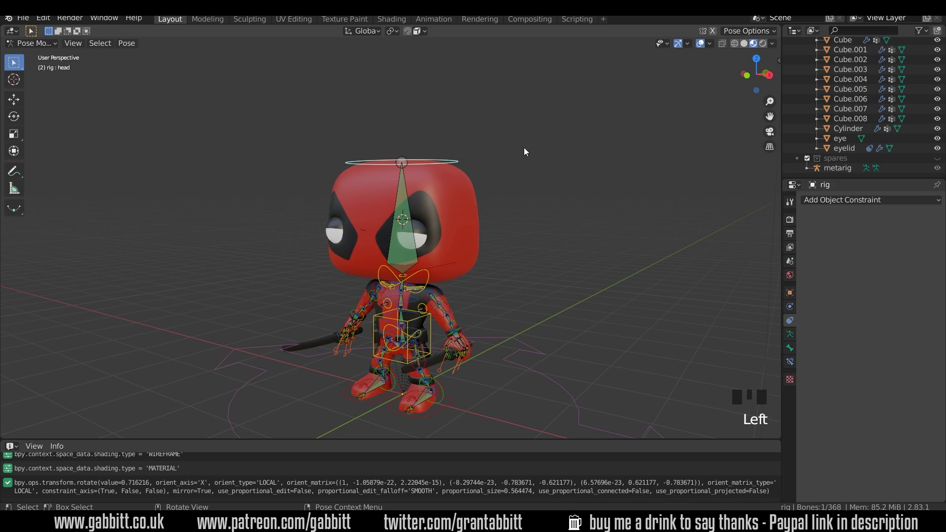
{"action": "key", "text": "r"}
{"action": "key", "text": "z"}
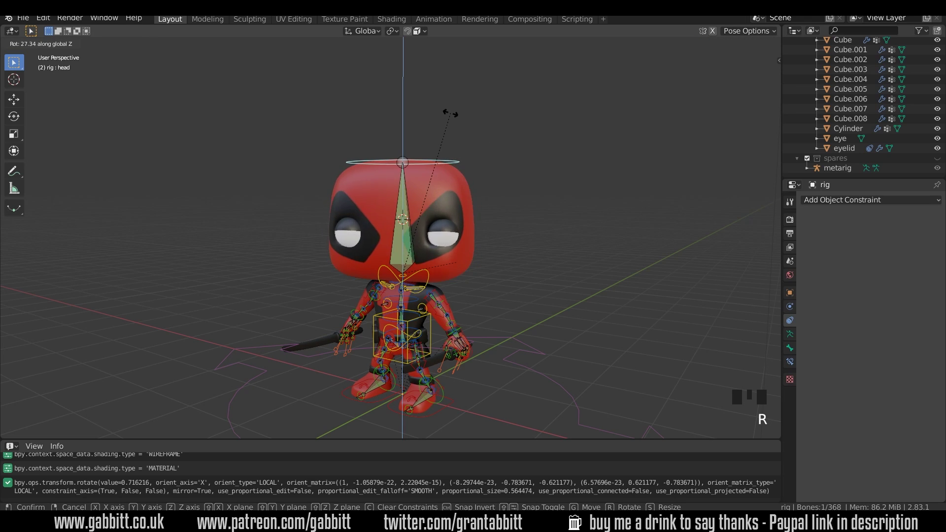
{"action": "left_click", "coordinate": [431, 154]}
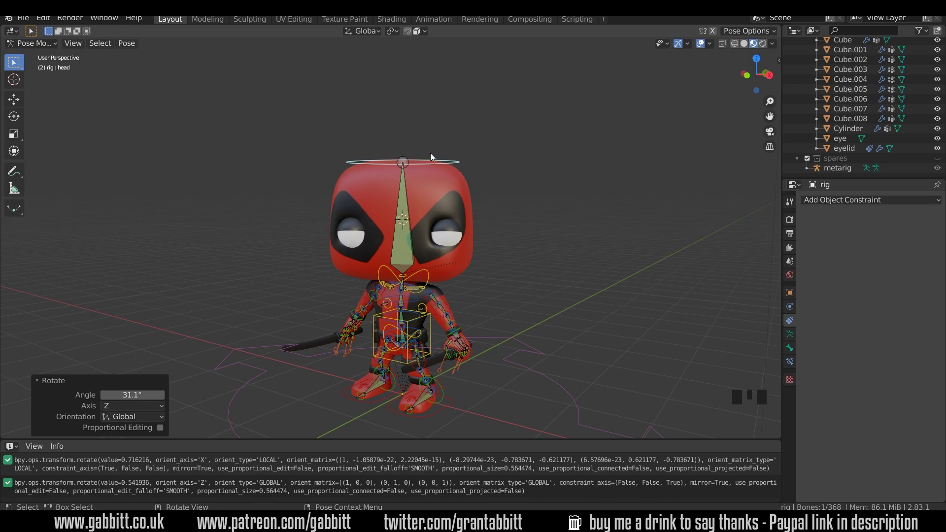
{"action": "left_click", "coordinate": [398, 232]}
{"action": "middle_click_drag", "start_coordinate": [464, 232], "coordinate": [439, 236]}
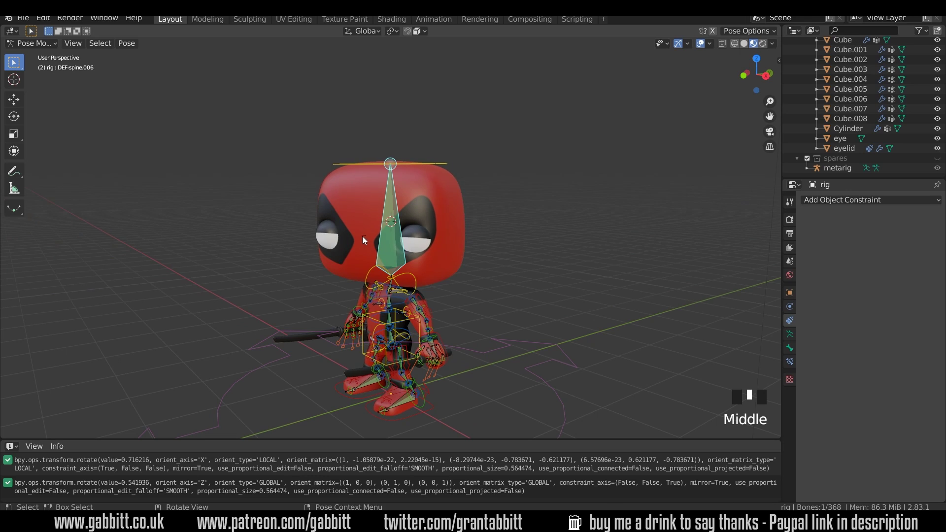
Inspect the eyelid's Copy Rotation constraint and retry rotating the blink control around X
{"action": "left_click", "coordinate": [433, 219]}
{"action": "key", "text": "r"}
{"action": "key", "text": "x"}
{"action": "key", "text": "x"}
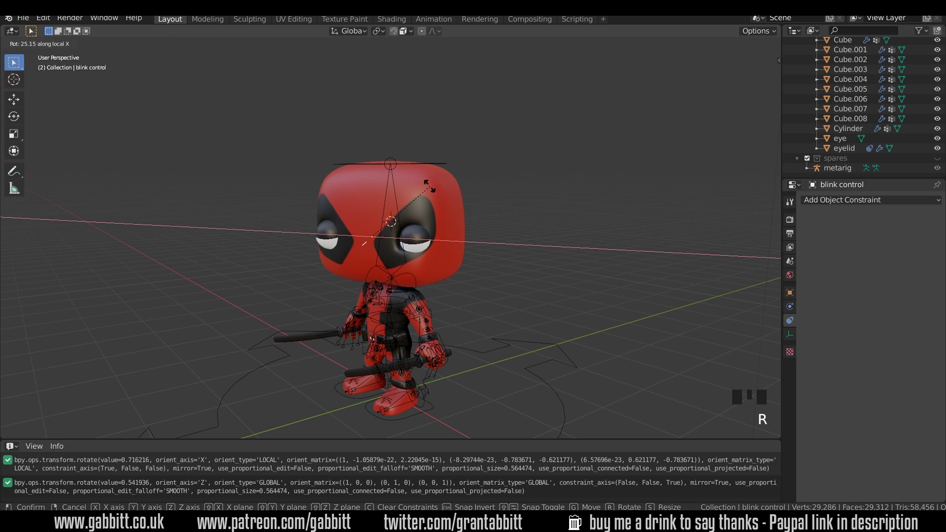
{"action": "key", "text": "Escape"}
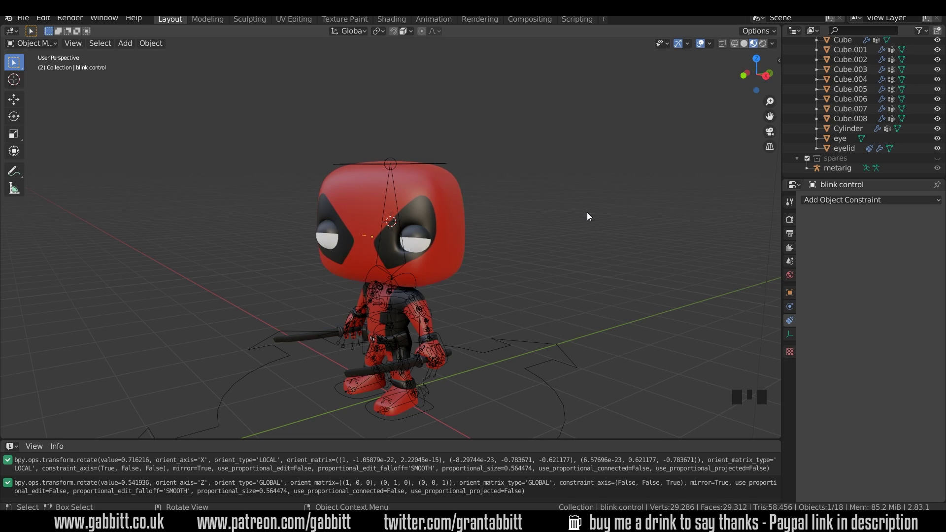
{"action": "left_click", "coordinate": [418, 229]}
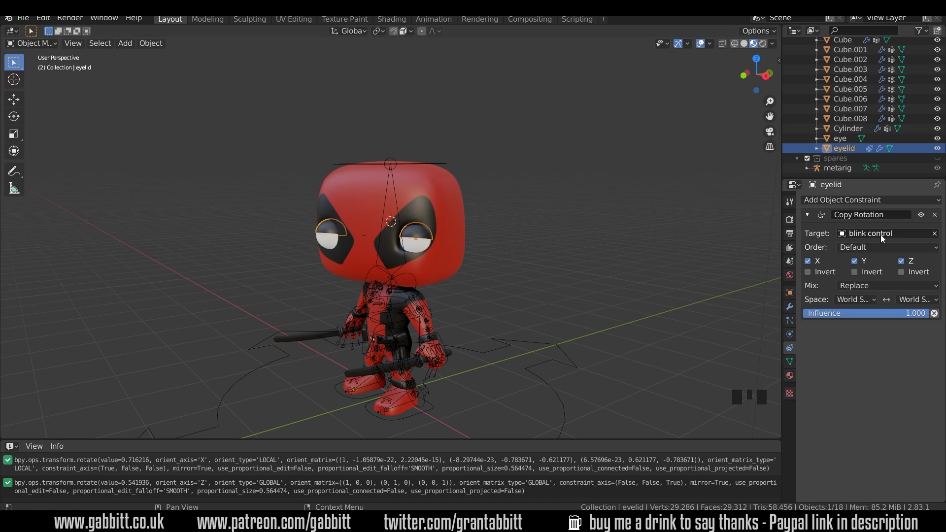
{"action": "left_click", "coordinate": [365, 234]}
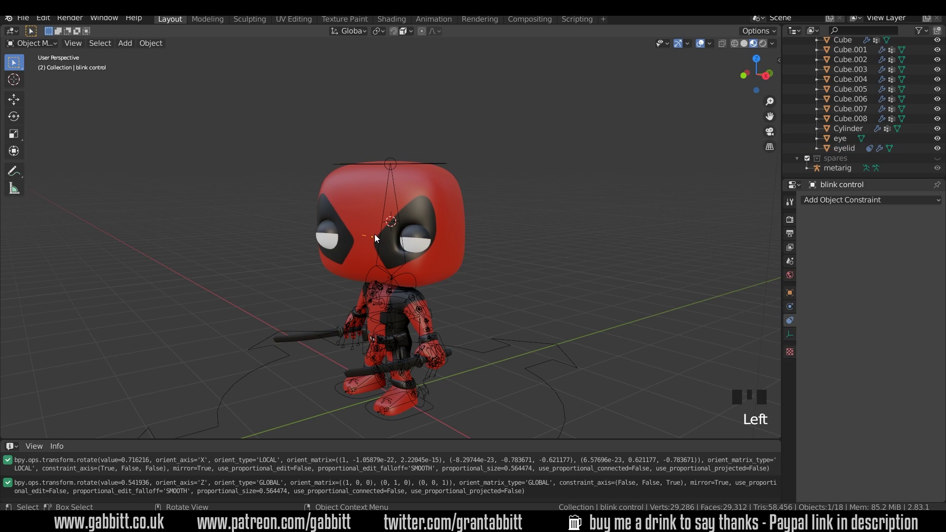
{"action": "key", "text": "r"}
{"action": "key", "text": "x"}
{"action": "key", "text": "x"}
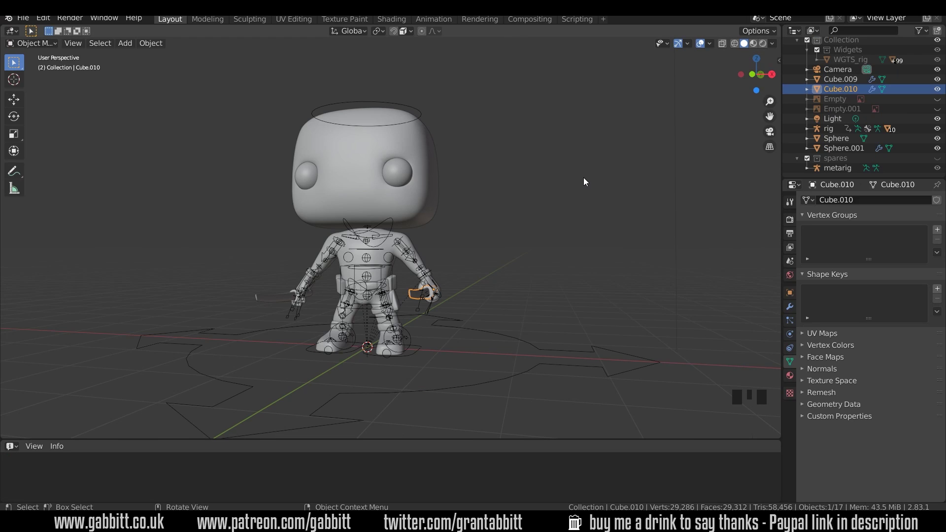
Rename Sphere.001 to 'eyelid' and Sphere to 'eye' in the Outliner
{"action": "left_click", "coordinate": [401, 172]}
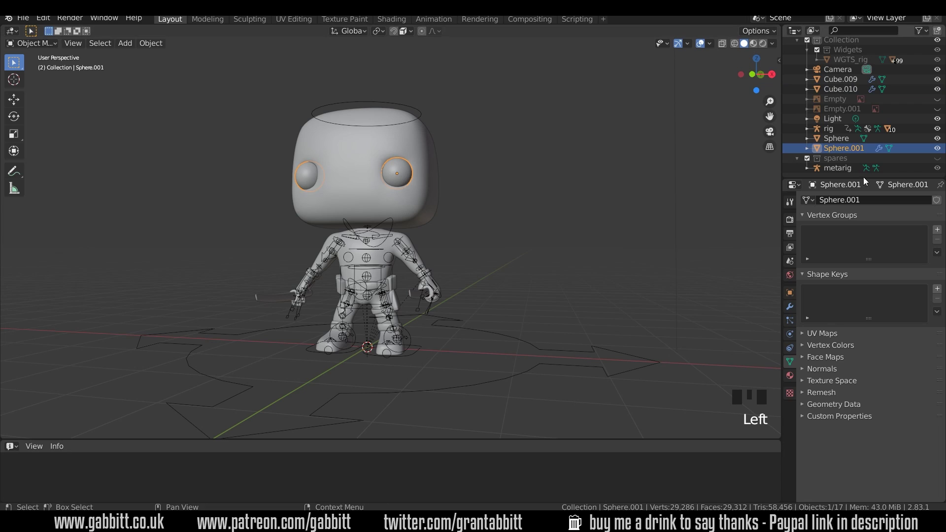
{"action": "double_click", "coordinate": [847, 148]}
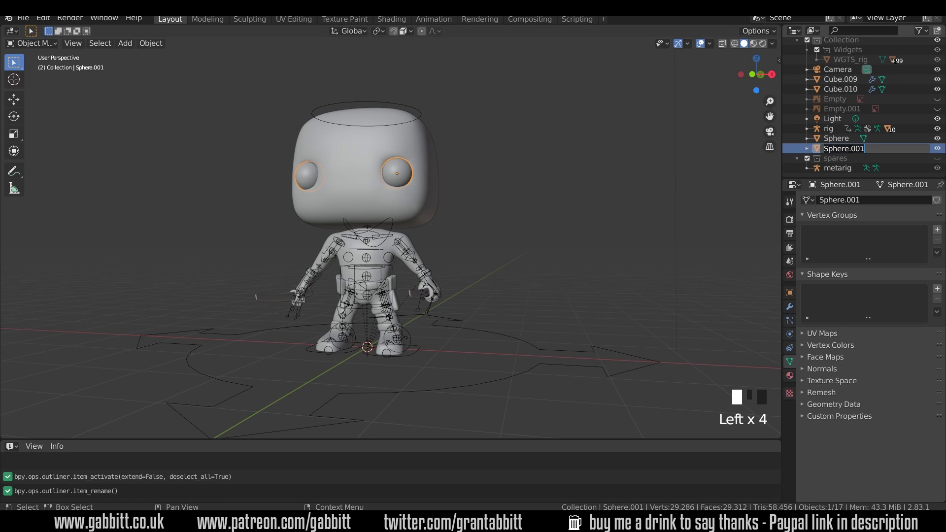
{"action": "type", "text": "eyelid"}
{"action": "key", "text": "Return"}
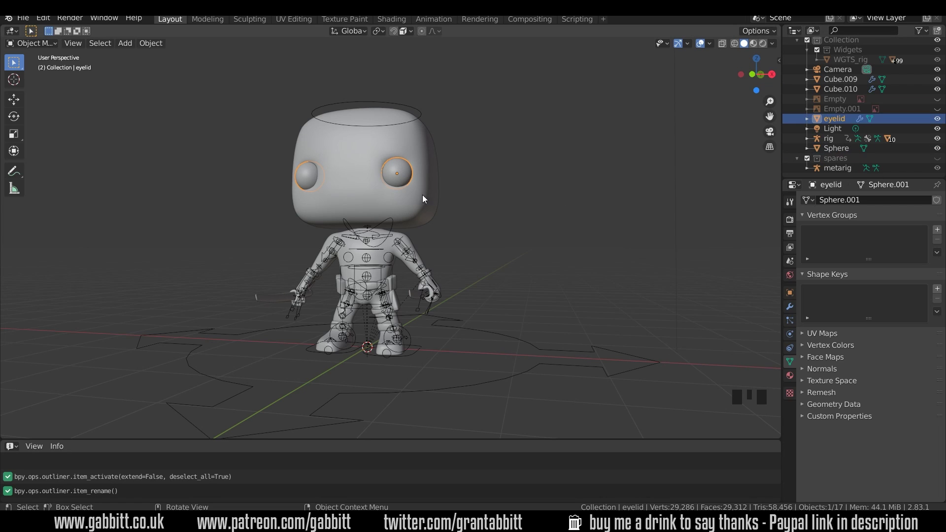
{"action": "left_click", "coordinate": [403, 164]}
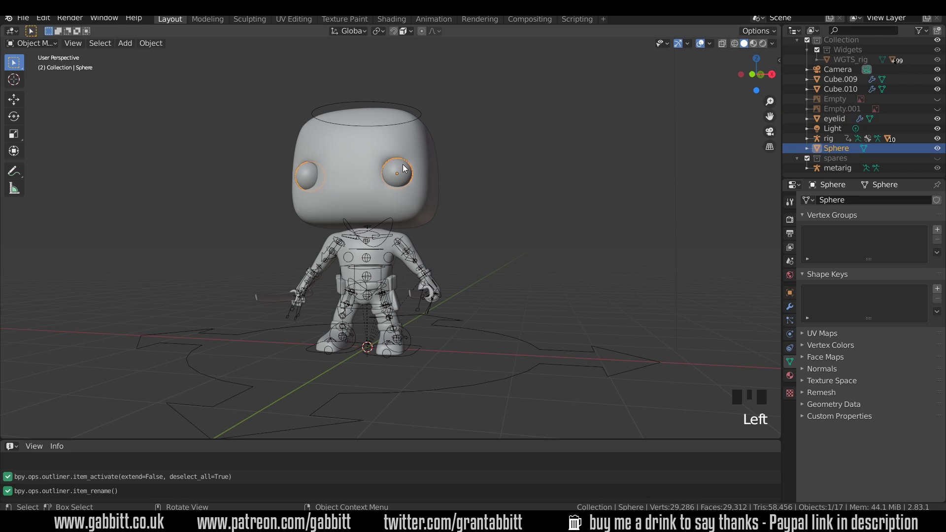
{"action": "double_click", "coordinate": [836, 149]}
{"action": "type", "text": "eye"}
{"action": "key", "text": "Return"}
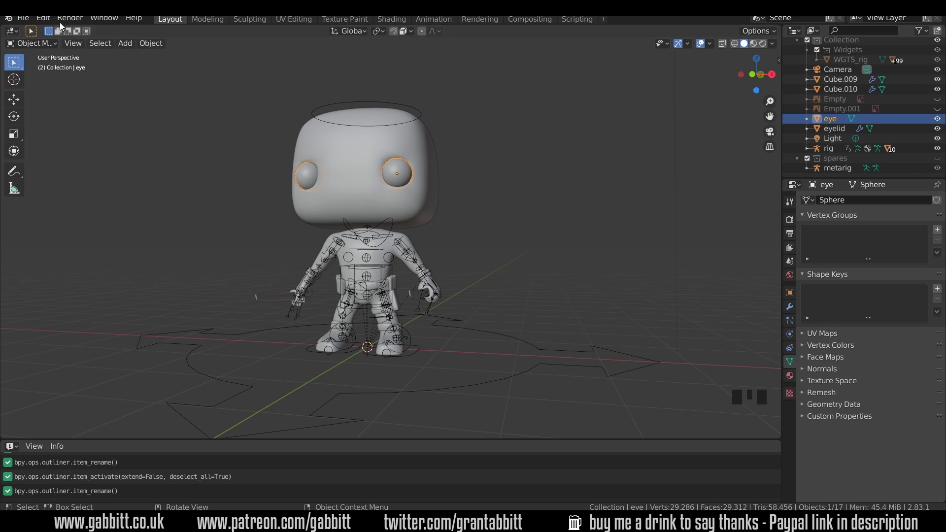
Hide the eyelid object and zoom the view in on the head
{"action": "left_click", "coordinate": [43, 18]}
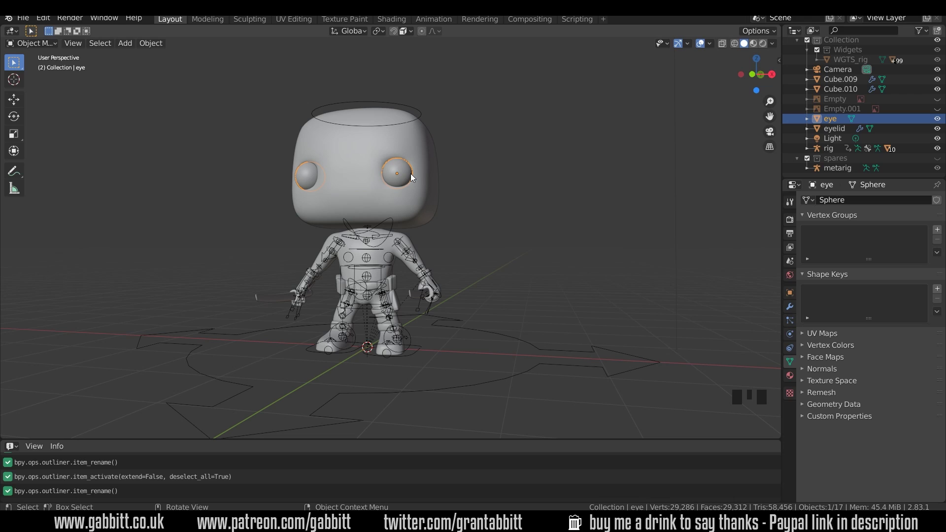
{"action": "left_click", "coordinate": [937, 131]}
{"action": "middle_click_drag", "start_coordinate": [465, 161], "coordinate": [468, 207], "text": "shift"}
{"action": "scroll", "coordinate": [447, 247], "scroll_direction": "up", "scroll_amount": 4}
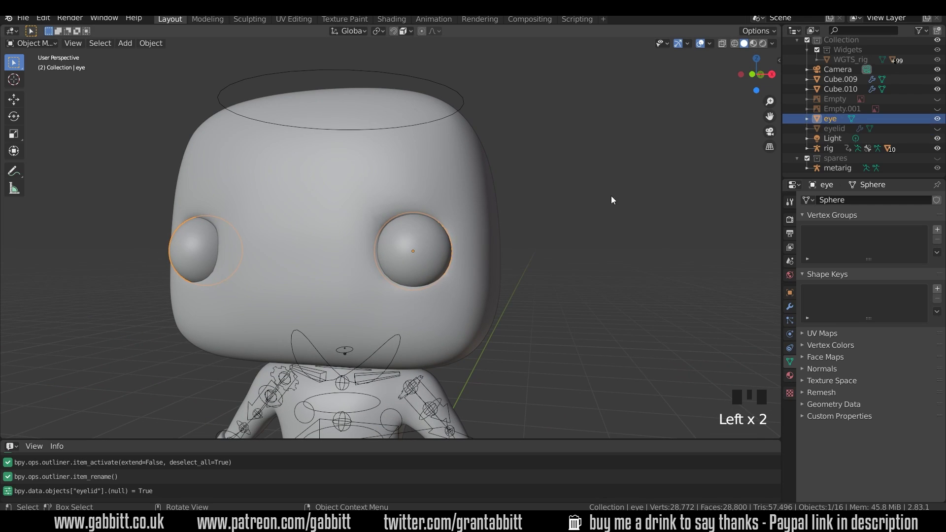
Enable Lock Object Modes in the Edit menu
{"action": "left_click", "coordinate": [43, 18]}
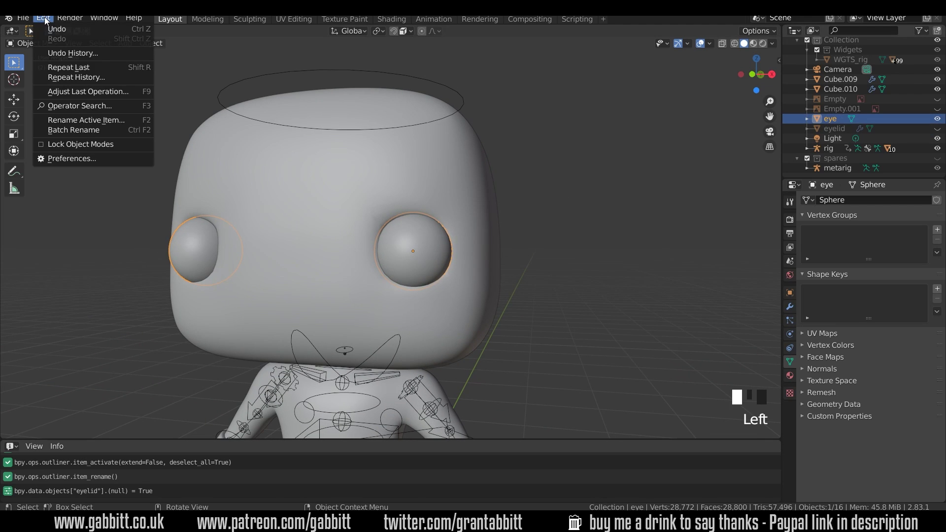
{"action": "left_click", "coordinate": [44, 144]}
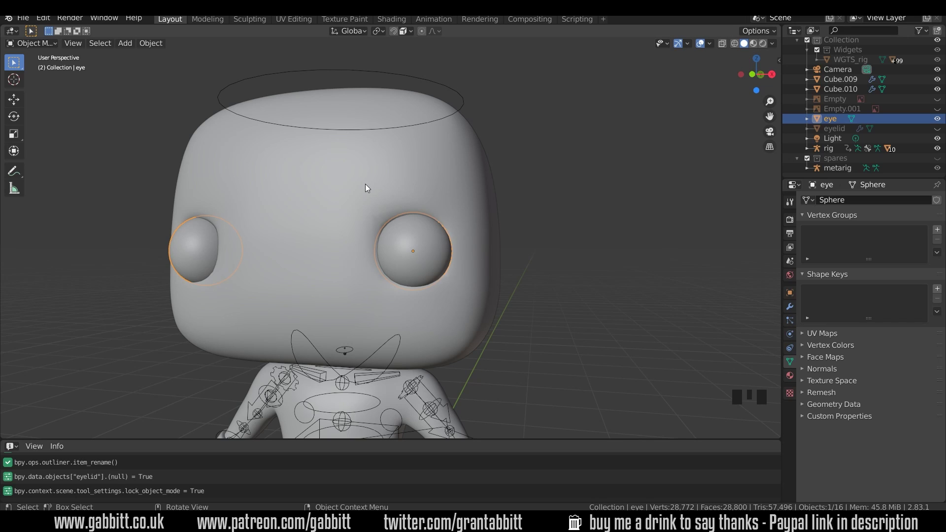
{"action": "left_click", "coordinate": [43, 19]}
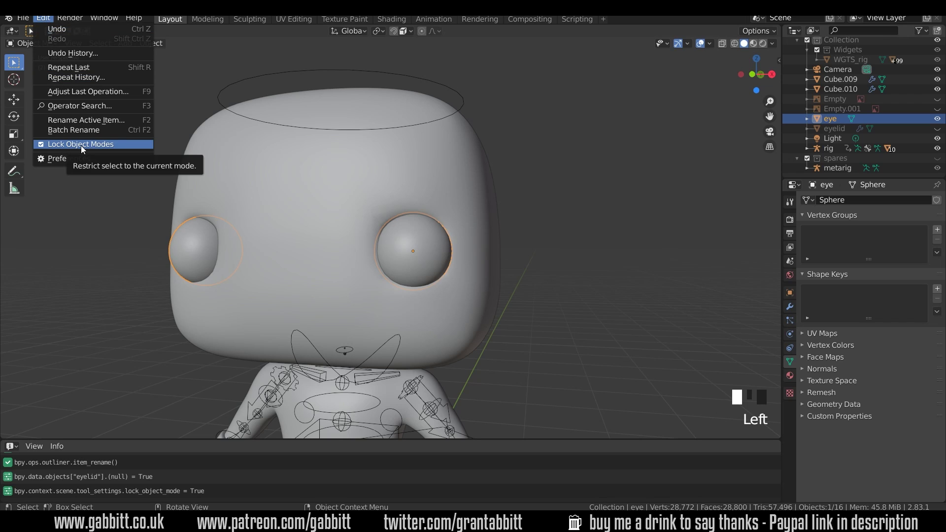
Select the rig, make armature layer 29 visible and switch into Pose Mode
{"action": "left_click", "coordinate": [463, 99]}
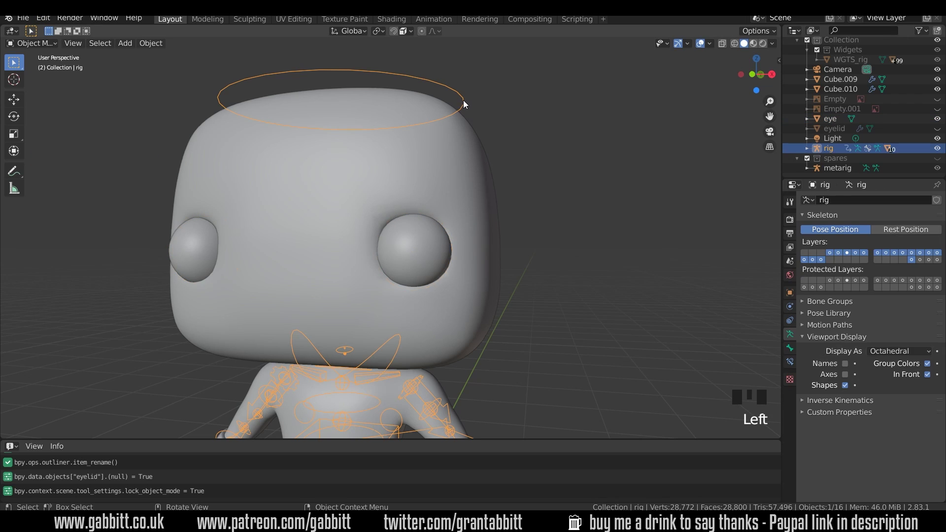
{"action": "left_click", "coordinate": [921, 260], "text": "shift"}
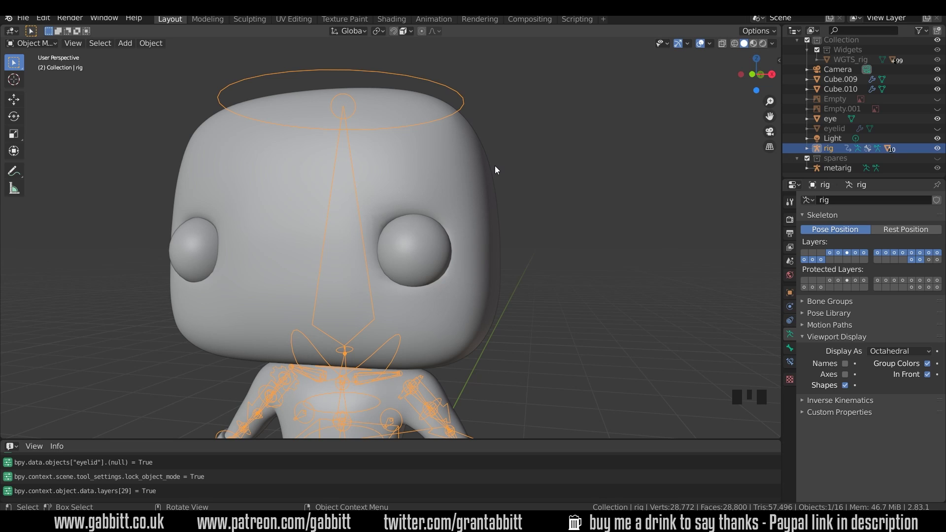
{"action": "key", "text": "ctrl+Tab"}
Select the head deform bone DEF-spine.006 from the front and show its Bone properties
{"action": "scroll", "coordinate": [467, 226], "scroll_direction": "down", "scroll_amount": 2}
{"action": "middle_click_drag", "start_coordinate": [467, 226], "coordinate": [458, 250]}
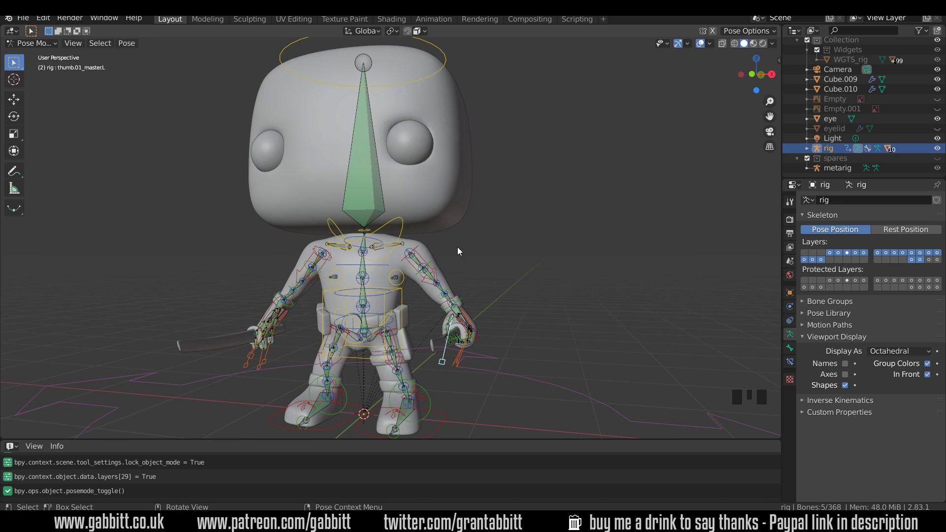
{"action": "left_click", "coordinate": [50, 46]}
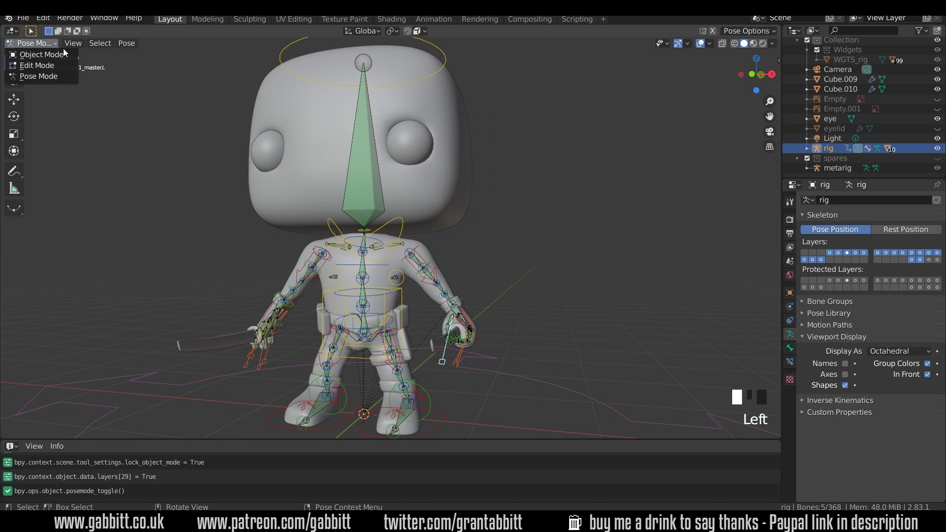
{"action": "middle_click_drag", "start_coordinate": [457, 144], "coordinate": [475, 201], "text": "shift"}
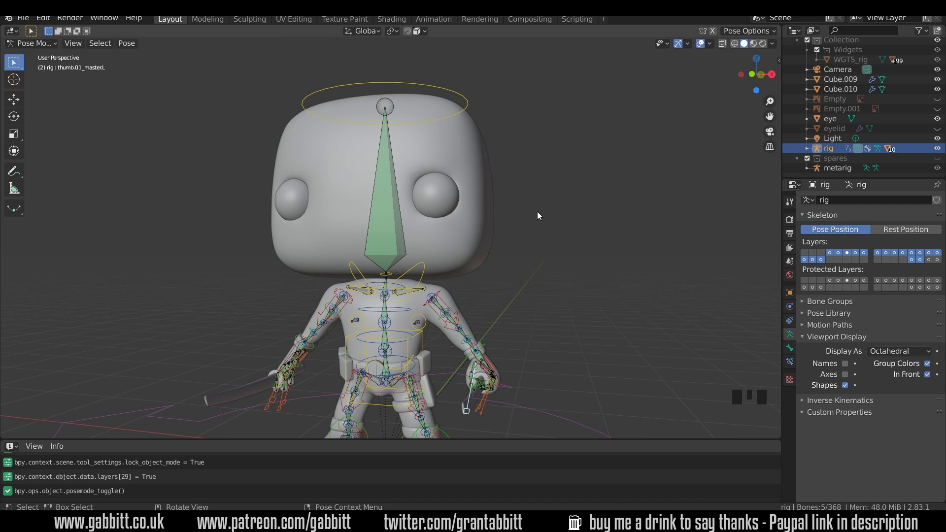
{"action": "left_click", "coordinate": [391, 201]}
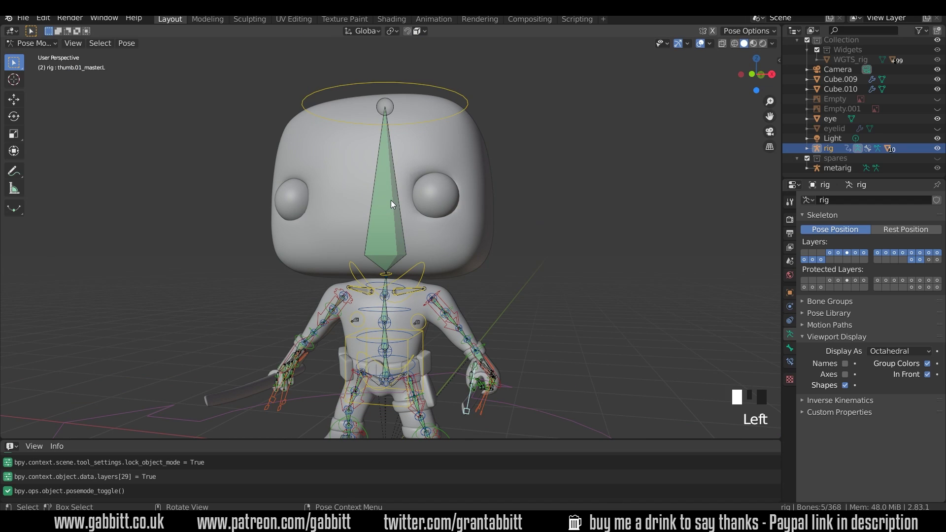
{"action": "left_click", "coordinate": [790, 348]}
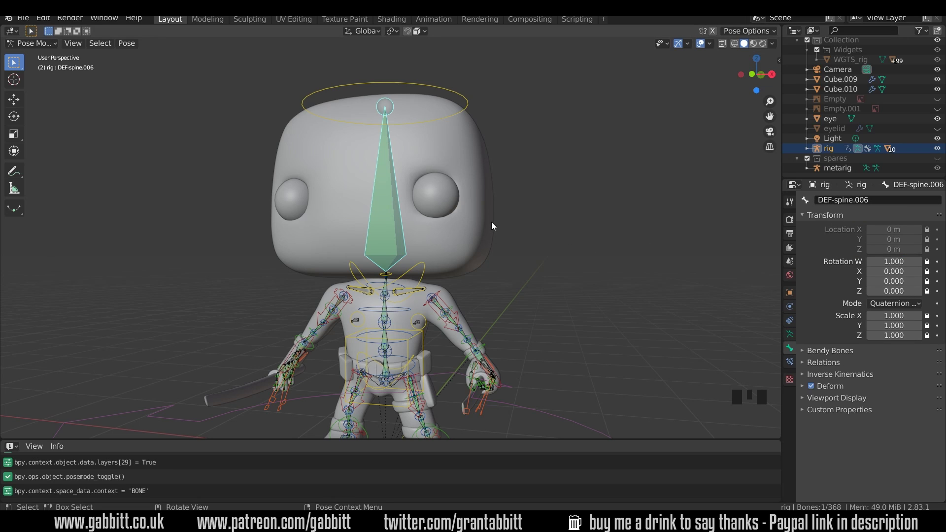
In Armature settings, show bone layer 29 plus layers 3–15 and 26–28
{"action": "left_click", "coordinate": [790, 334]}
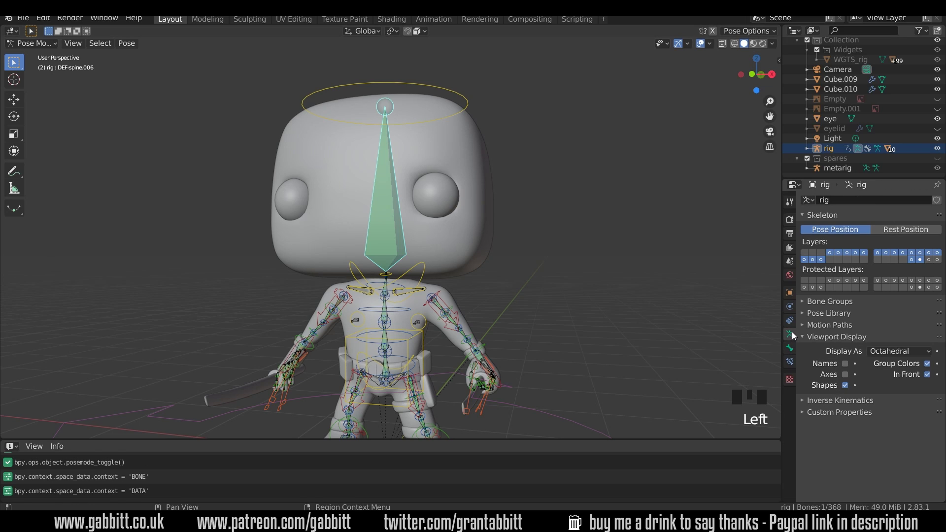
{"action": "left_click", "coordinate": [919, 260]}
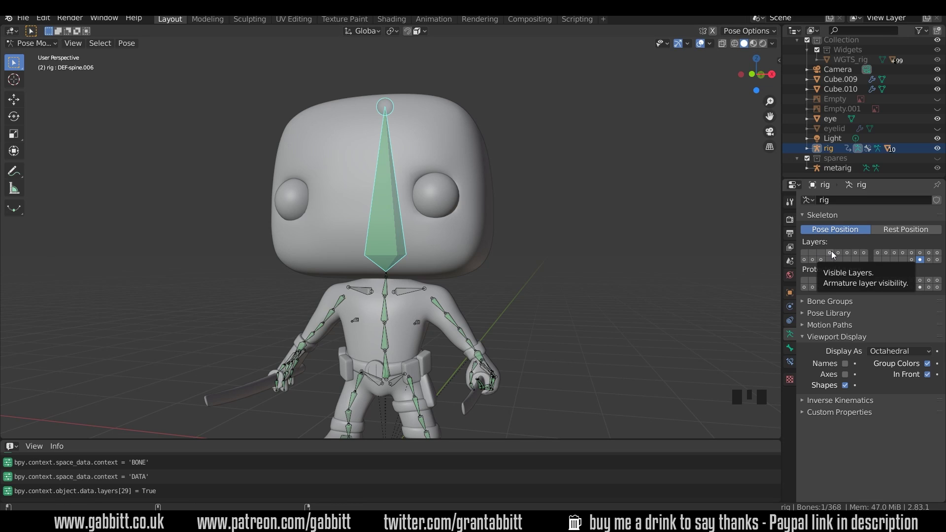
{"action": "left_click_drag", "start_coordinate": [831, 254], "coordinate": [938, 252], "text": "shift"}
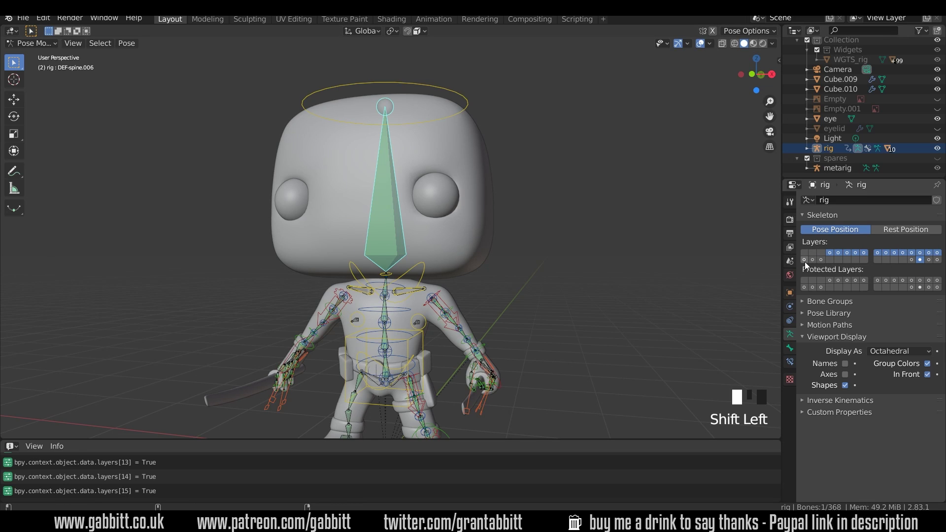
{"action": "left_click_drag", "start_coordinate": [805, 262], "coordinate": [910, 262], "text": "shift"}
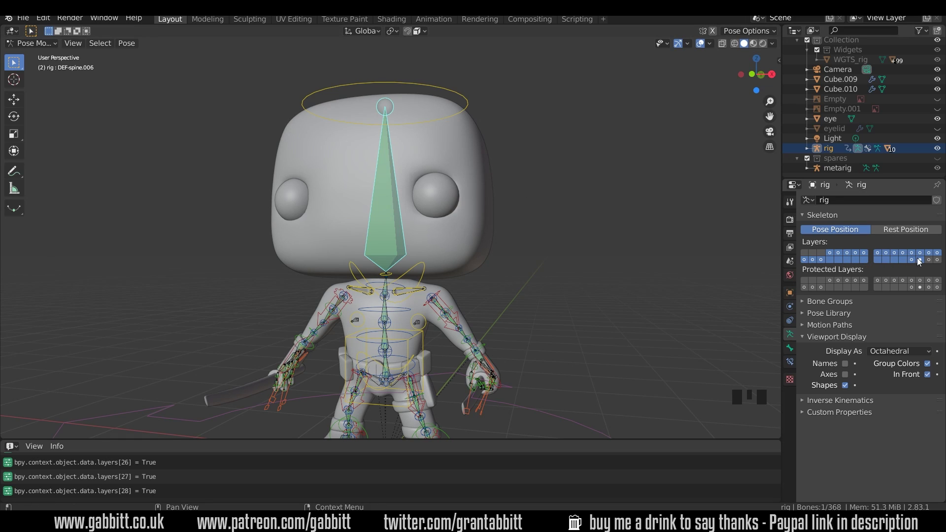
Reselect the DEF-spine.006 head bone and check the Lock Object Modes option
{"action": "left_click", "coordinate": [450, 201]}
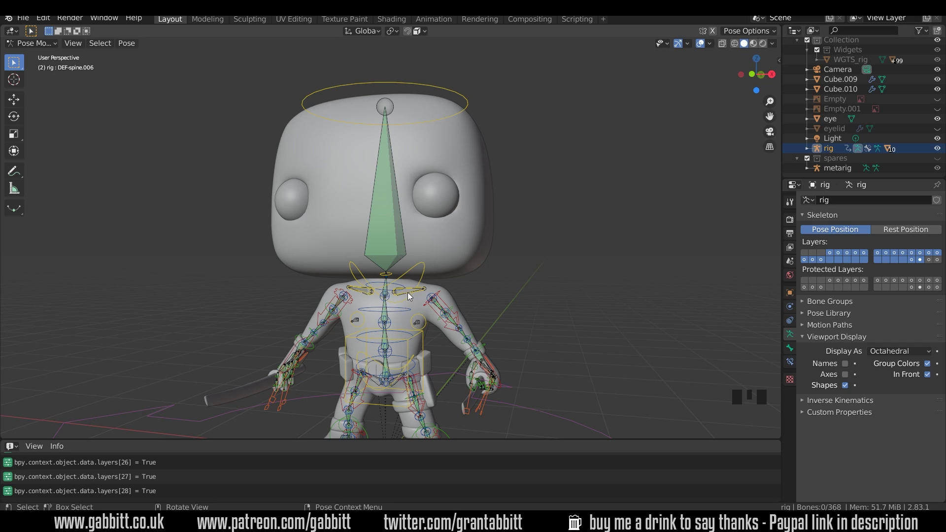
{"action": "left_click", "coordinate": [394, 206]}
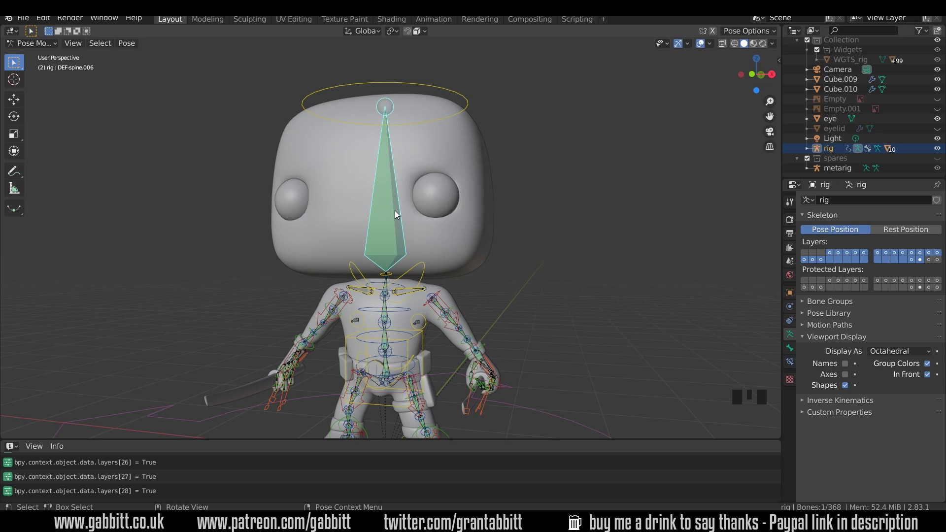
{"action": "left_click", "coordinate": [43, 18]}
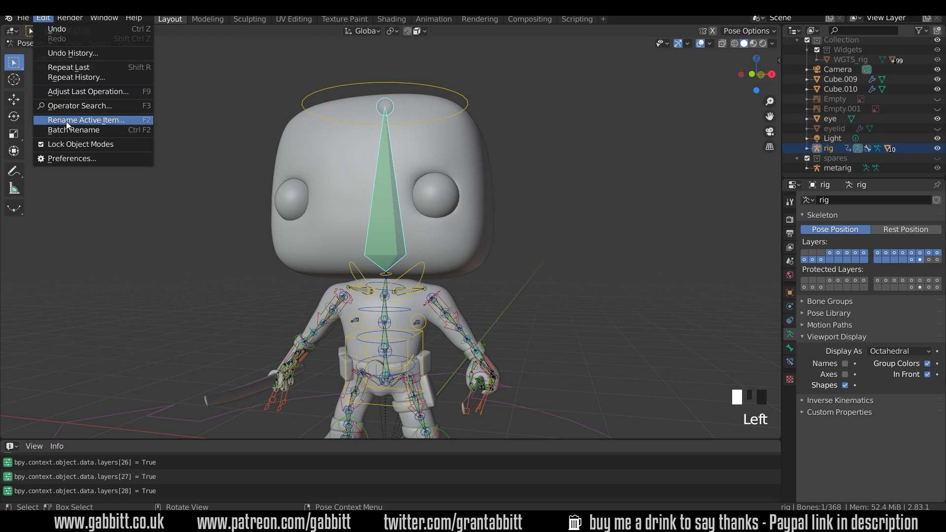
{"action": "left_click", "coordinate": [65, 147]}
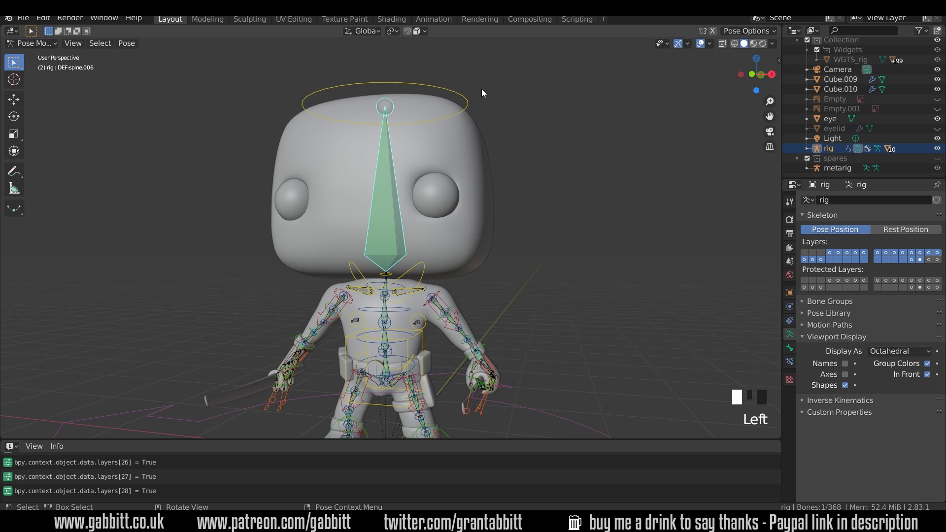
Parent the eye object to the rig's active head bone with Ctrl+P > Bone
{"action": "key", "text": "ctrl+Tab"}
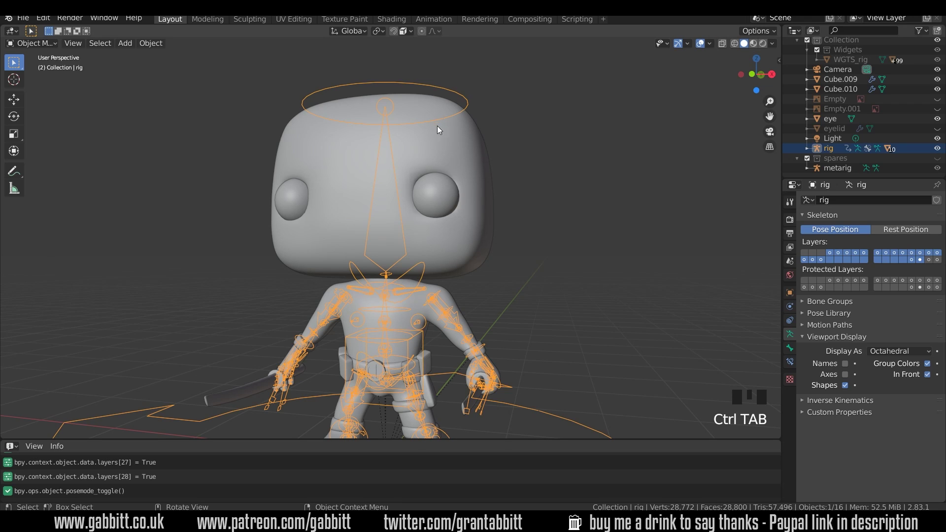
{"action": "left_click", "coordinate": [442, 191]}
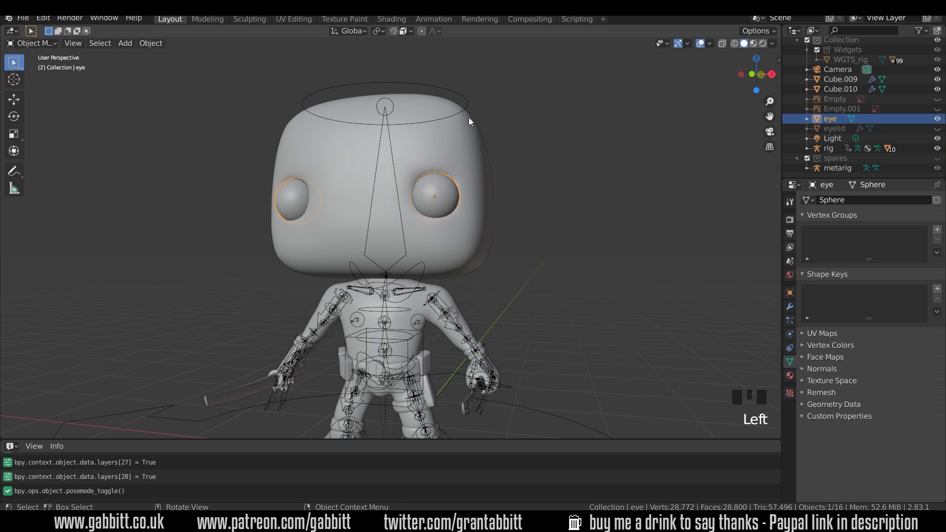
{"action": "left_click", "coordinate": [463, 95], "text": "shift"}
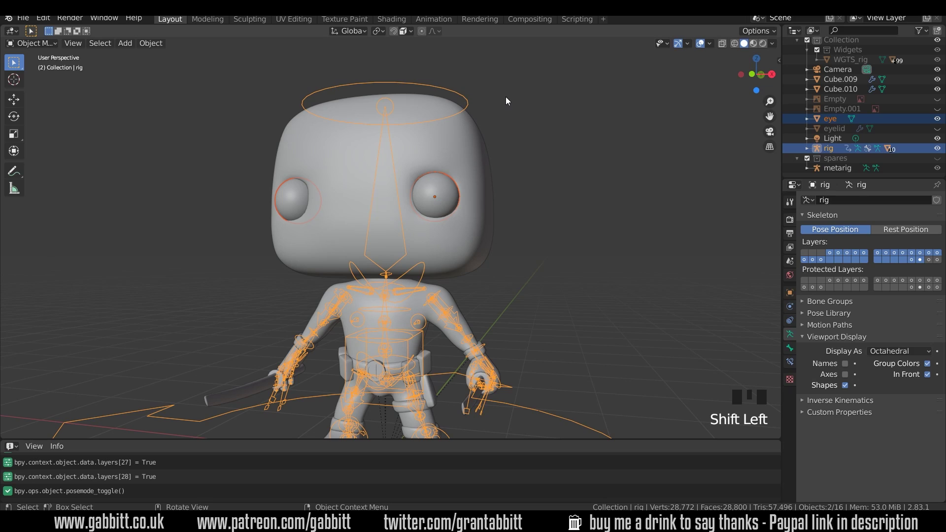
{"action": "key", "text": "ctrl+Tab"}
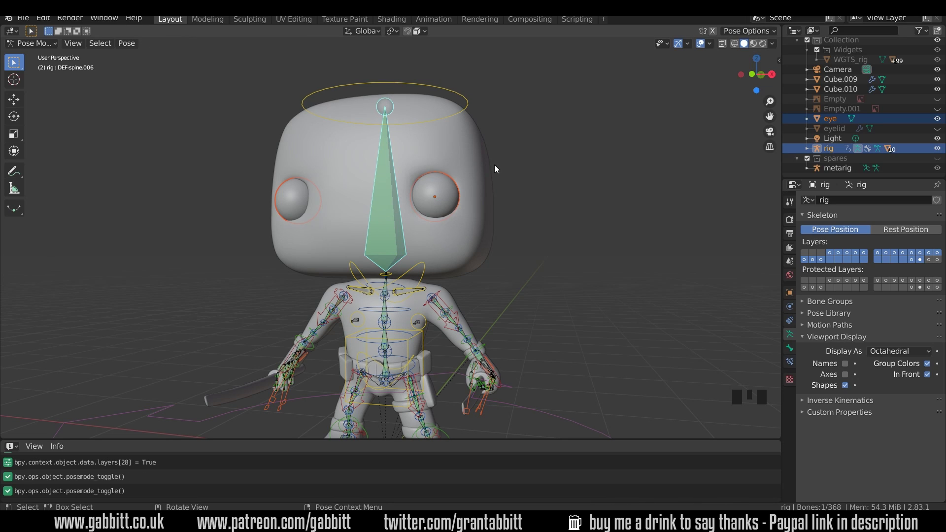
{"action": "key", "text": "ctrl+p"}
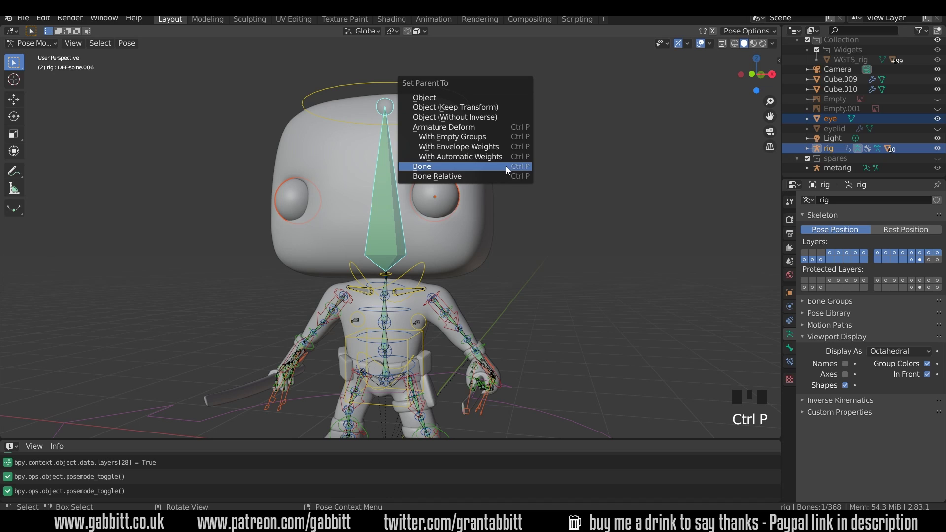
{"action": "left_click", "coordinate": [426, 170]}
Tilt the head control to confirm the eye follows, then clear the rotation with Alt+R
{"action": "left_click", "coordinate": [477, 93]}
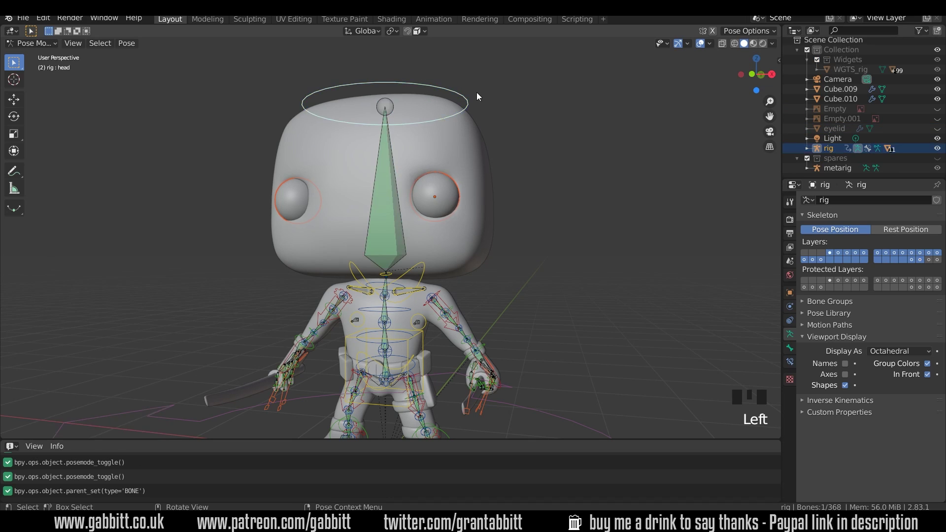
{"action": "key", "text": "r"}
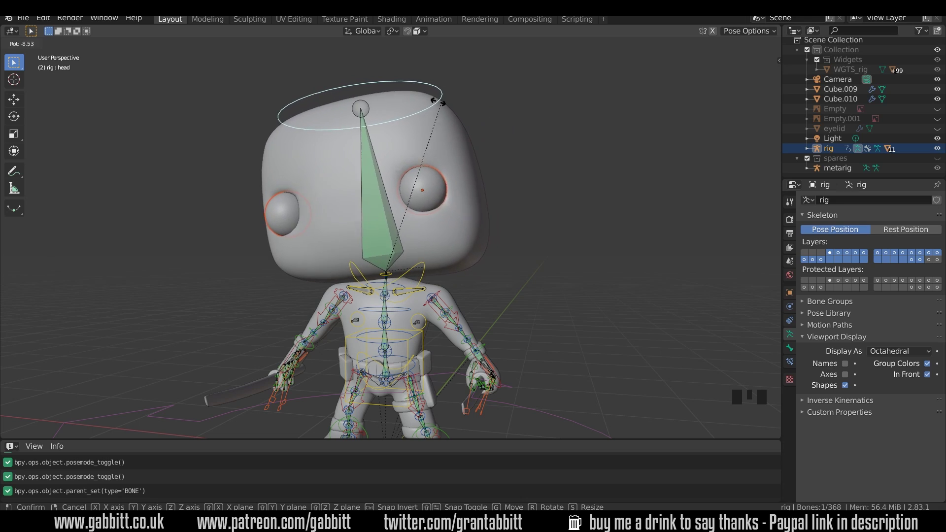
{"action": "left_click", "coordinate": [467, 135]}
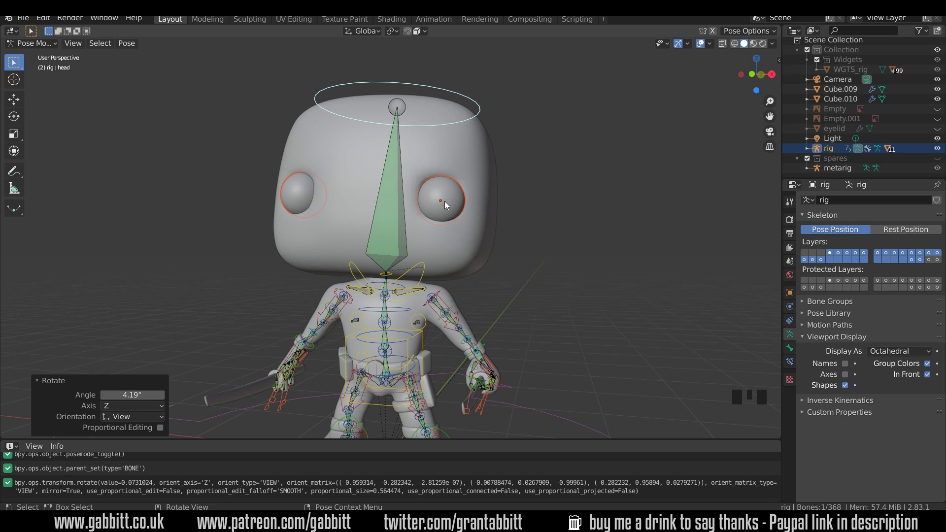
{"action": "key", "text": "r"}
{"action": "left_click", "coordinate": [488, 271]}
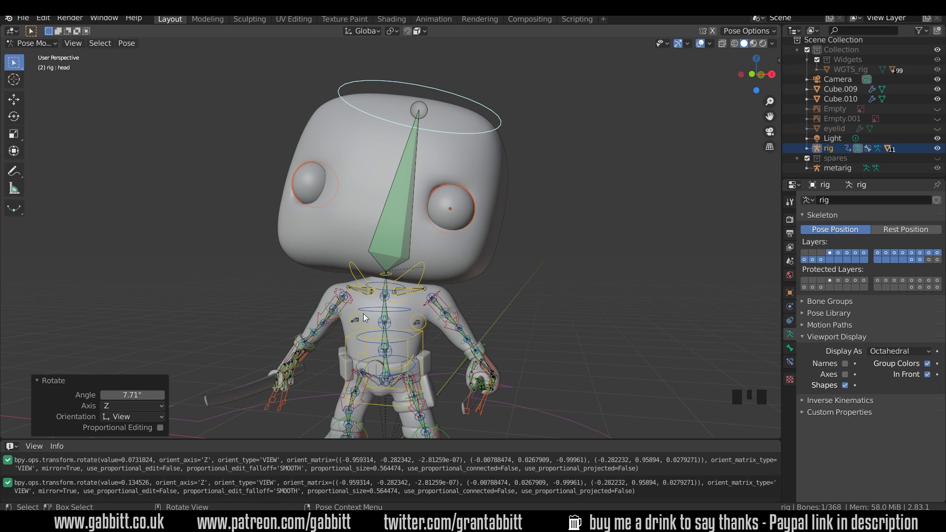
{"action": "key", "text": "alt+r"}
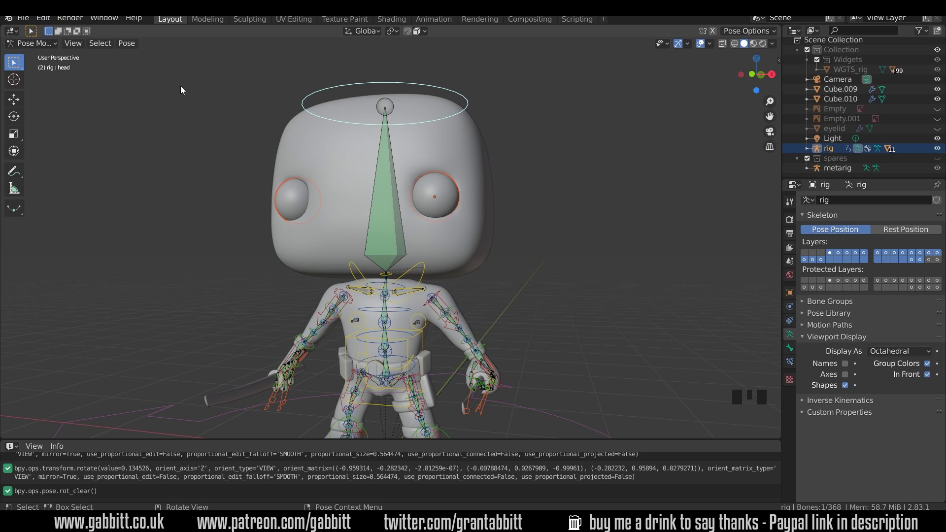
Turn off Lock Object Modes and unhide the eyelid object
{"action": "left_click", "coordinate": [45, 18]}
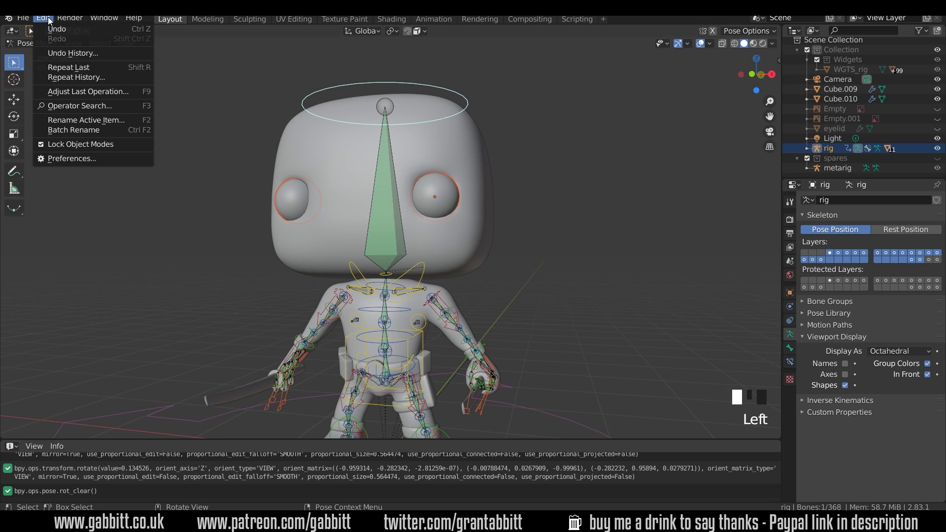
{"action": "left_click", "coordinate": [43, 144]}
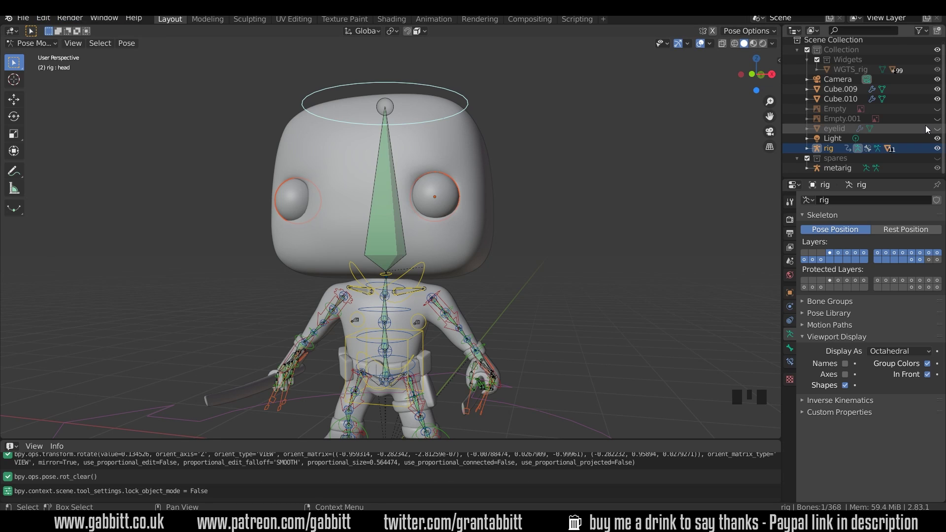
{"action": "left_click", "coordinate": [936, 128]}
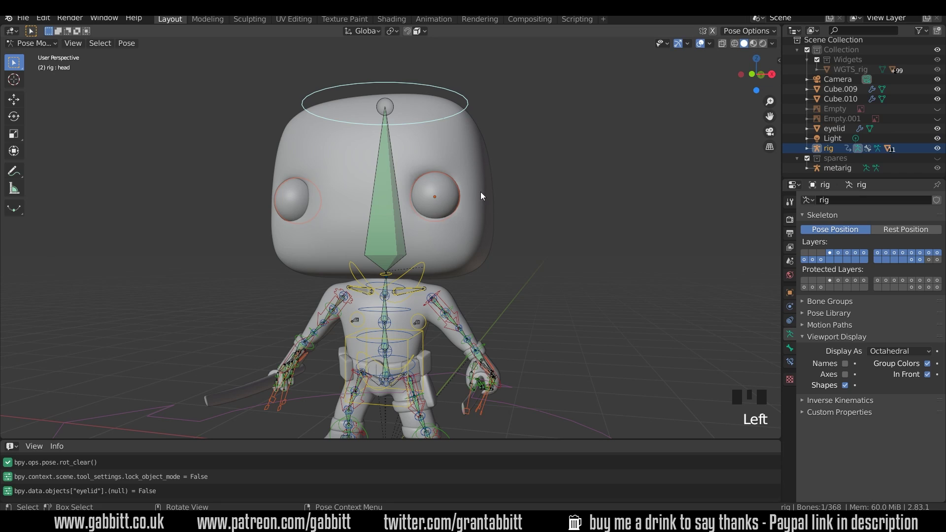
Bone-parent the eyelid to the rig's DEF-spine.006 head bone
{"action": "left_click", "coordinate": [494, 191]}
{"action": "left_click", "coordinate": [456, 93], "text": "shift"}
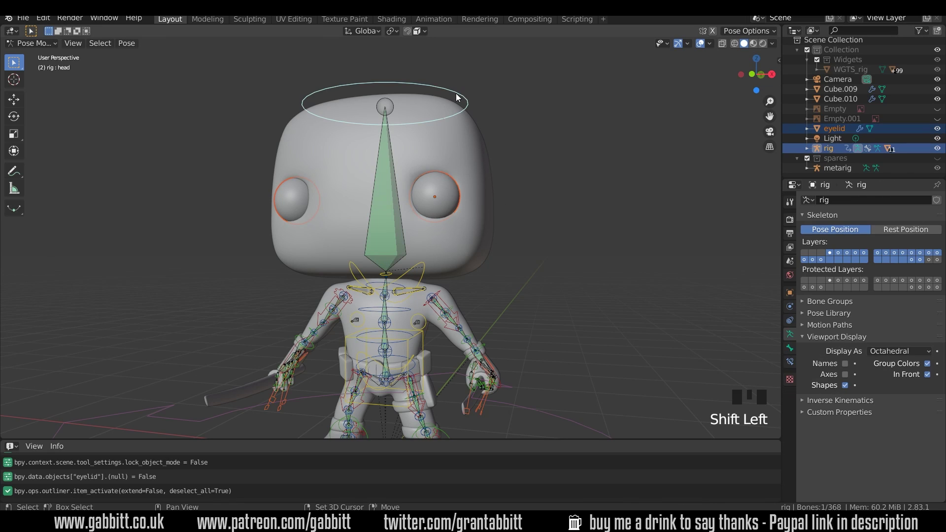
{"action": "left_click", "coordinate": [402, 188]}
{"action": "left_click", "coordinate": [396, 193]}
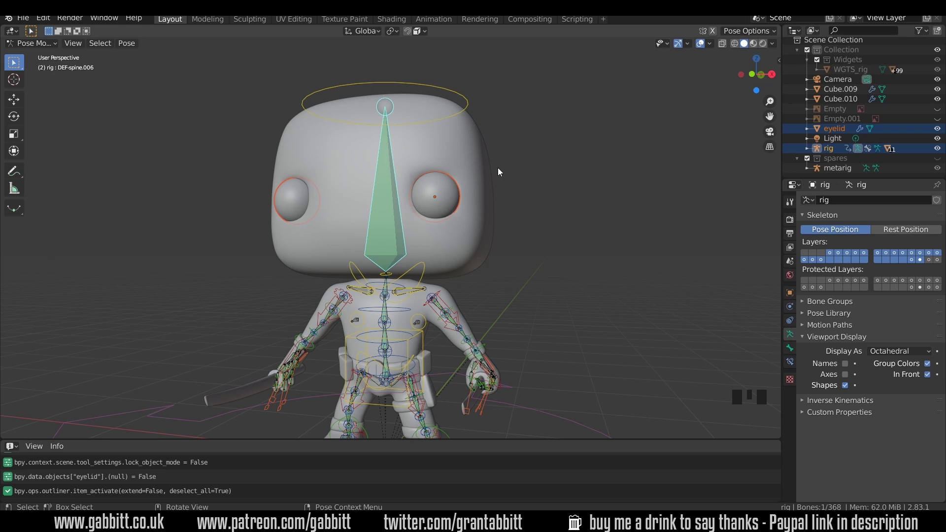
{"action": "left_click", "coordinate": [44, 18]}
{"action": "key", "text": "ctrl+p"}
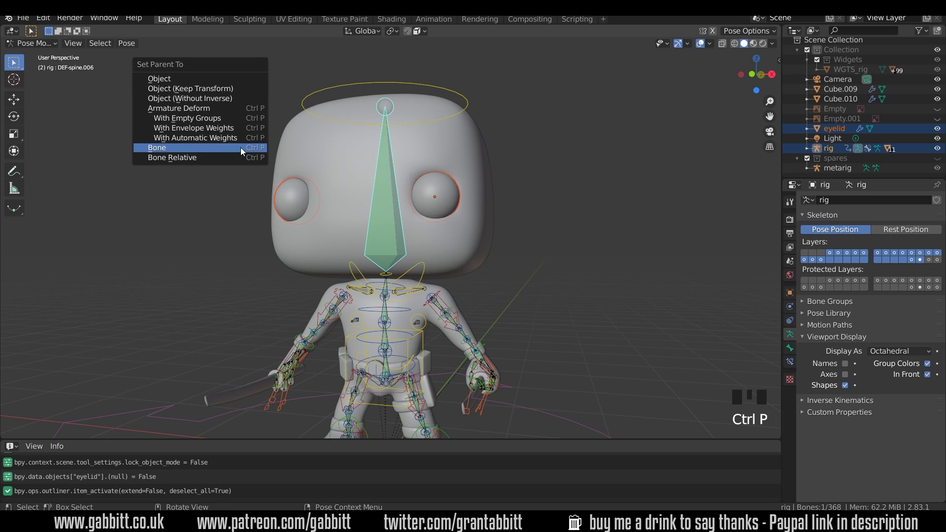
{"action": "left_click", "coordinate": [161, 147]}
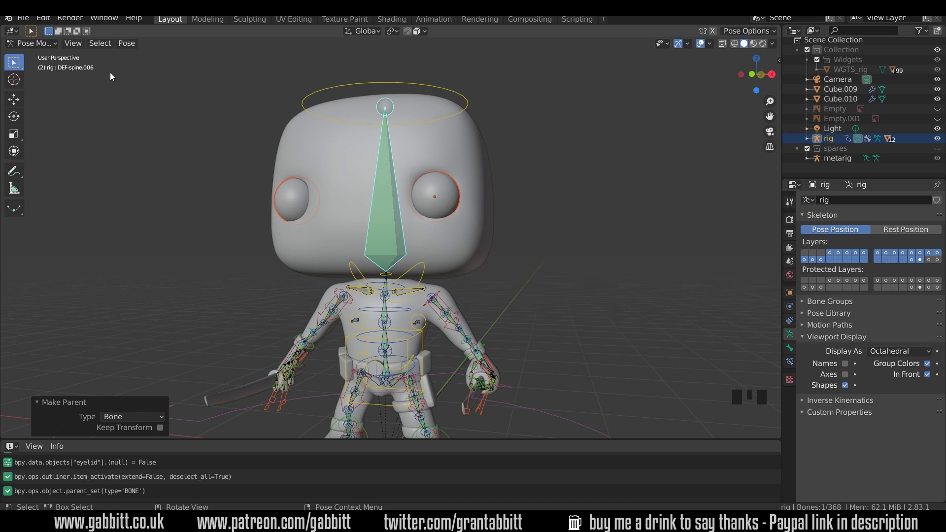
{"action": "left_click", "coordinate": [43, 17]}
Tilt the head control to confirm the eyelid follows, then cancel the rotation
{"action": "left_click", "coordinate": [445, 89]}
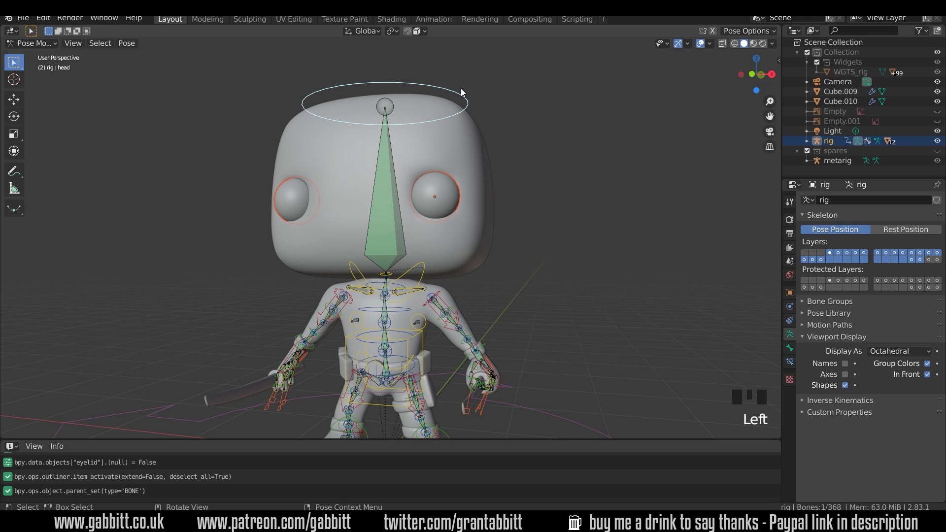
{"action": "key", "text": "r"}
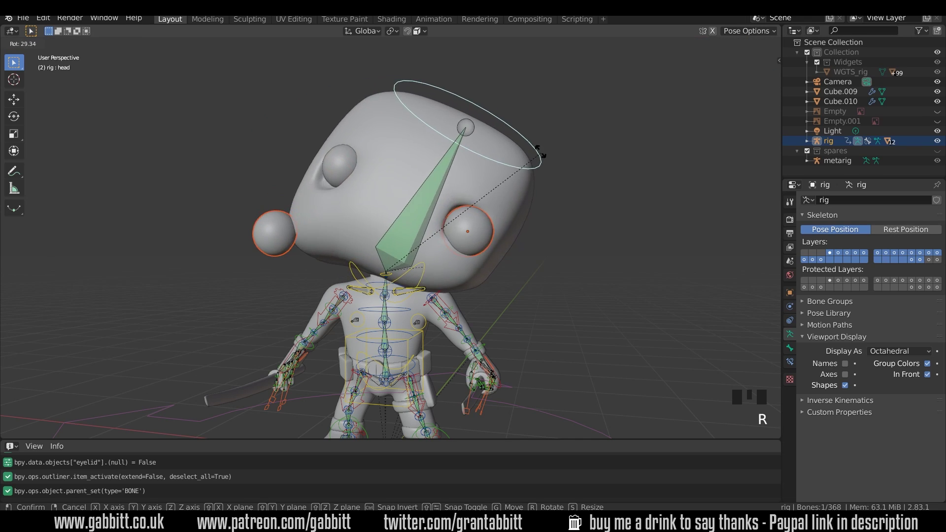
{"action": "right_click", "coordinate": [515, 177]}
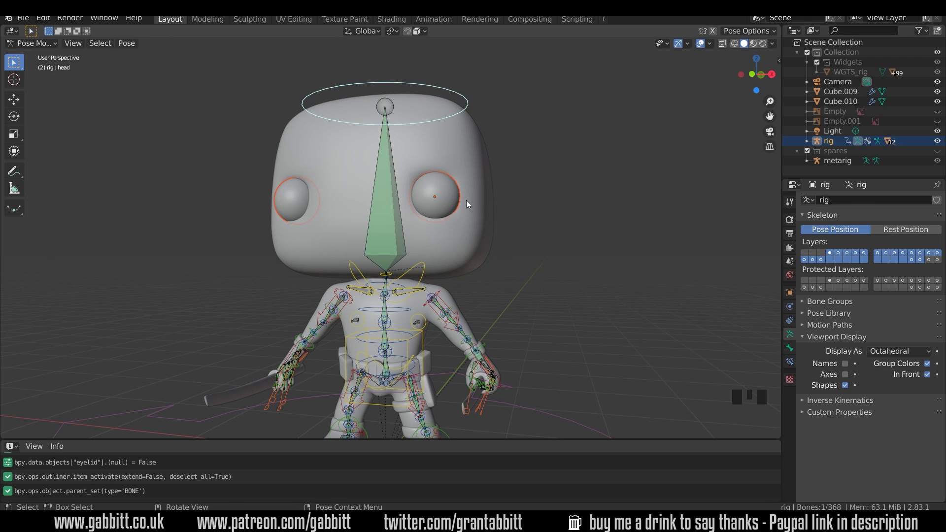
Select the eyelid and expand the rig's children in the Outliner to find it
{"action": "left_click", "coordinate": [454, 191]}
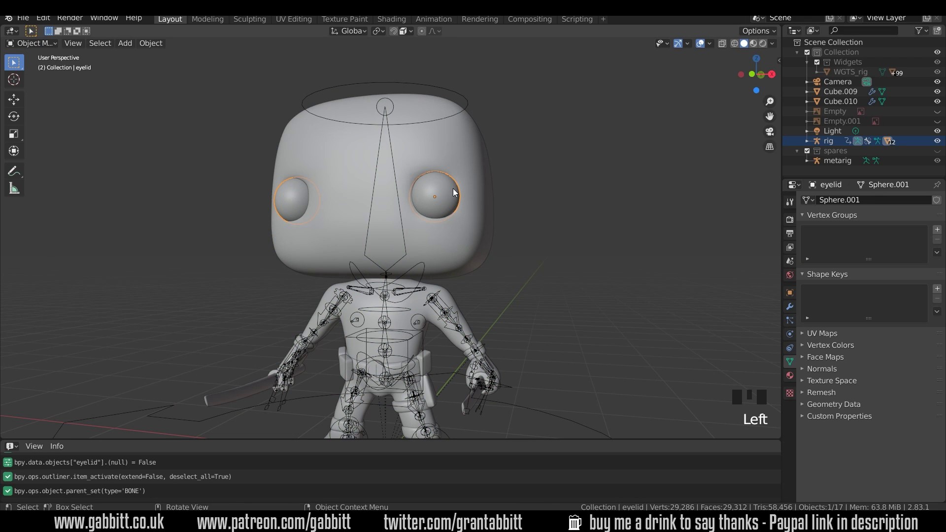
{"action": "left_click", "coordinate": [806, 140]}
{"action": "scroll", "coordinate": [818, 141], "scroll_direction": "down", "scroll_amount": 6}
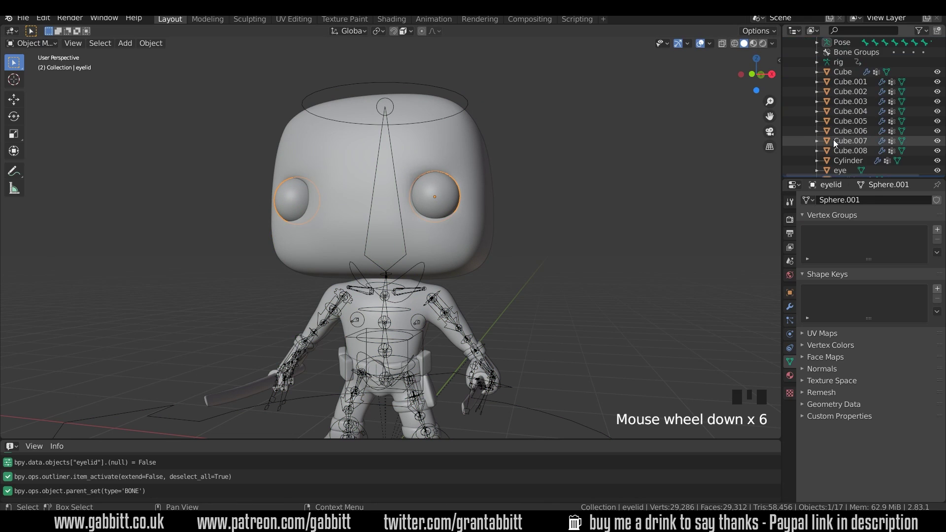
{"action": "scroll", "coordinate": [832, 140], "scroll_direction": "down", "scroll_amount": 5}
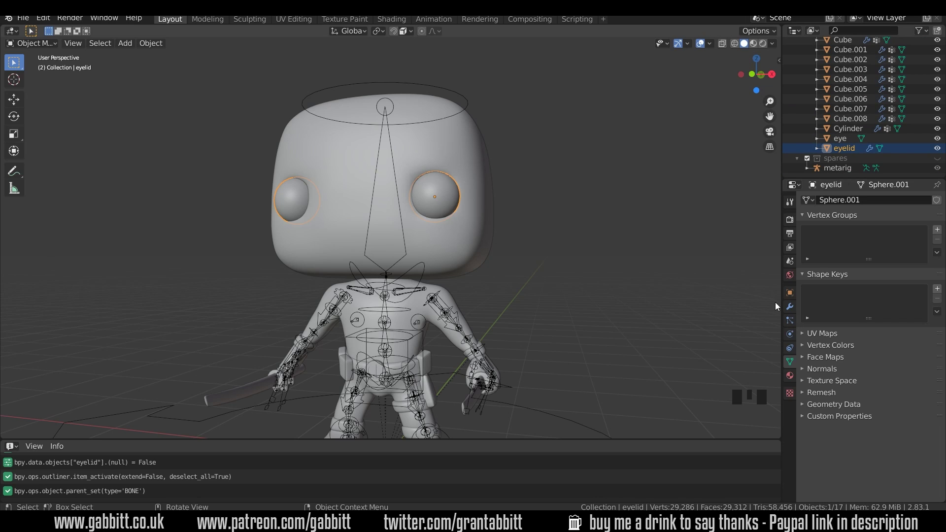
{"action": "left_click", "coordinate": [790, 305]}
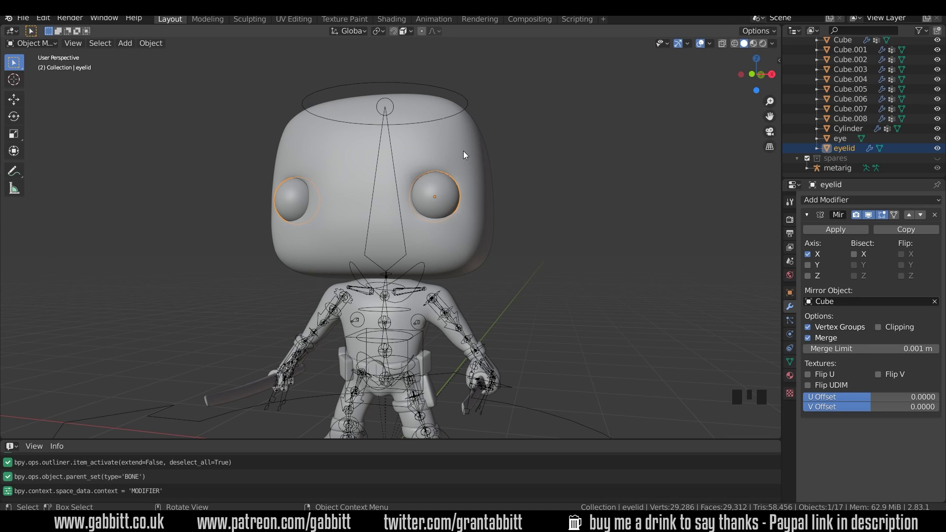
{"action": "left_click", "coordinate": [460, 94]}
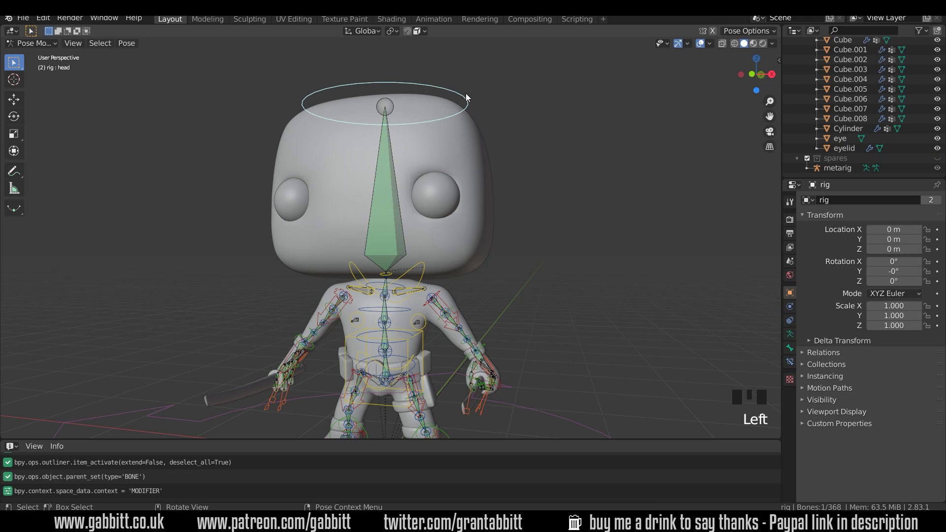
{"action": "key", "text": "r"}
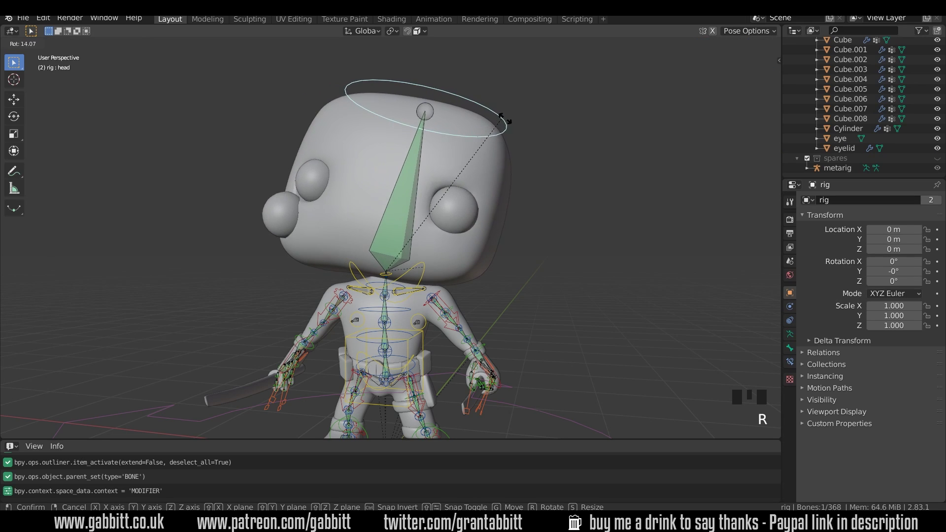
{"action": "left_click", "coordinate": [513, 129]}
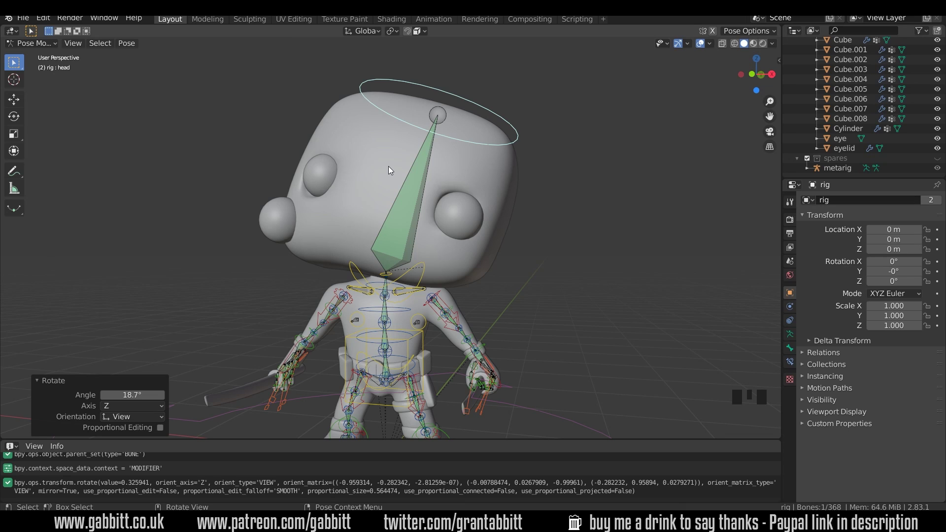
{"action": "key", "text": "ctrl+z"}
{"action": "key", "text": "ctrl+z"}
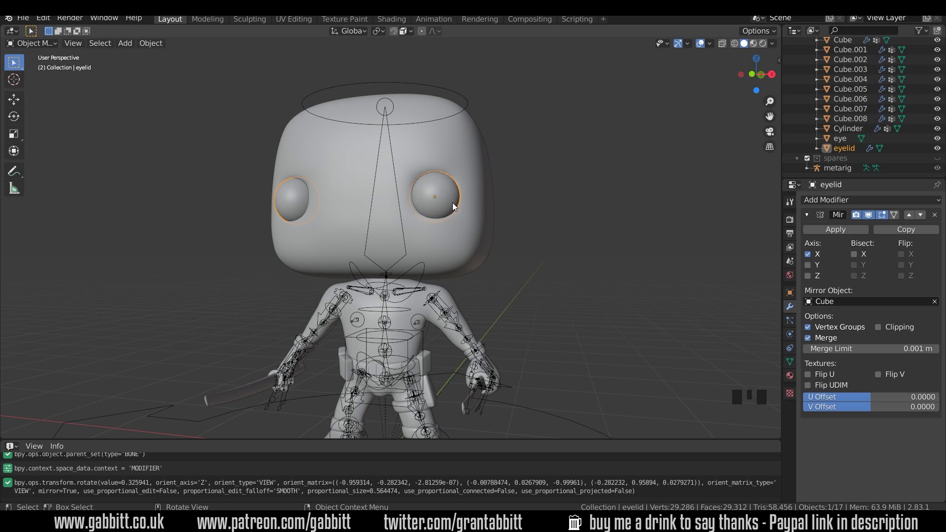
Snap the 3D cursor to the head Cube's centre and add a plain-axes empty there
{"action": "key", "text": "KP_1"}
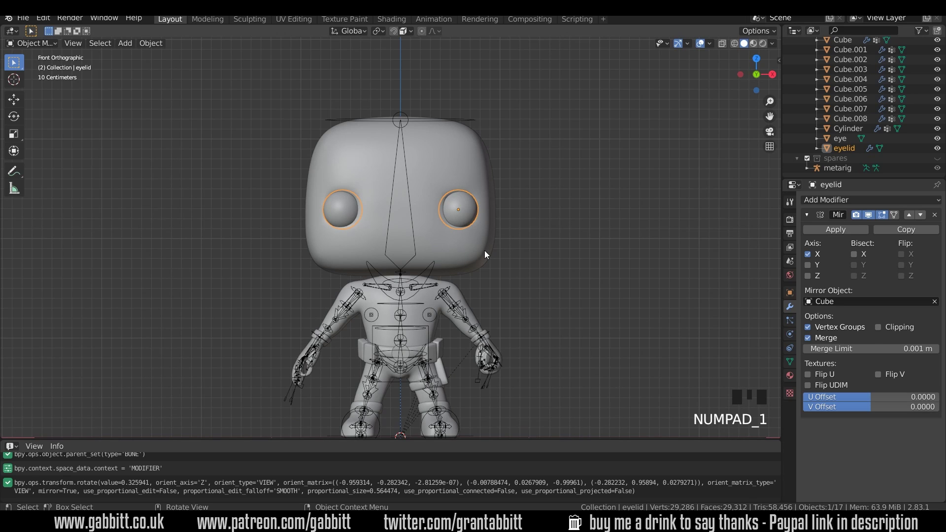
{"action": "left_click", "coordinate": [484, 252]}
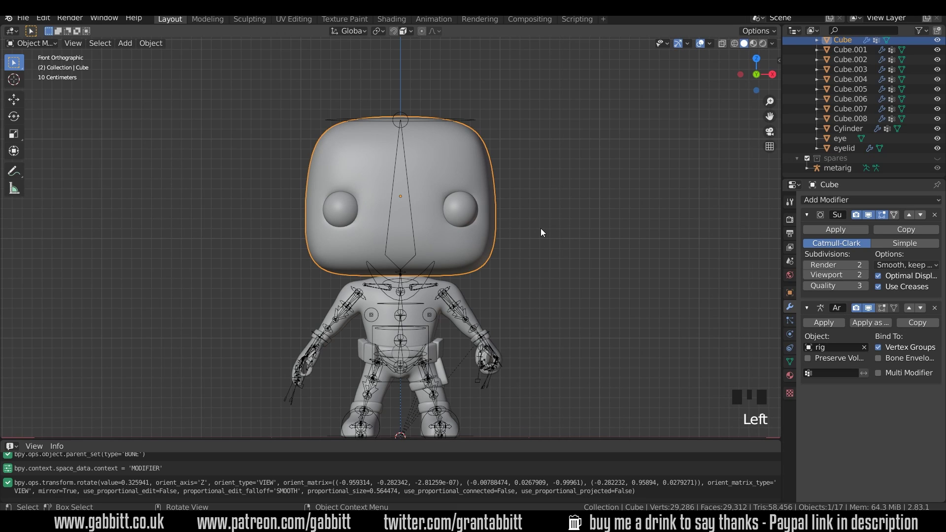
{"action": "key", "text": "shift+s"}
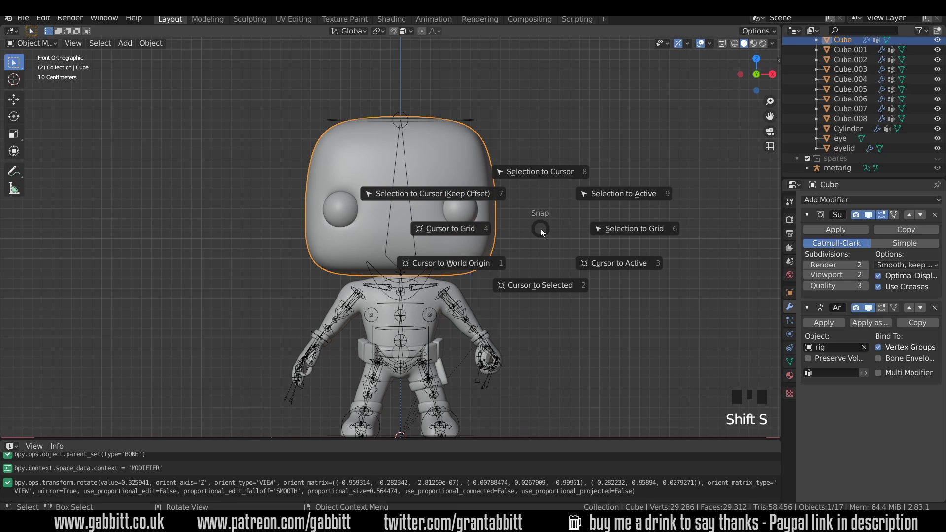
{"action": "left_click", "coordinate": [530, 284]}
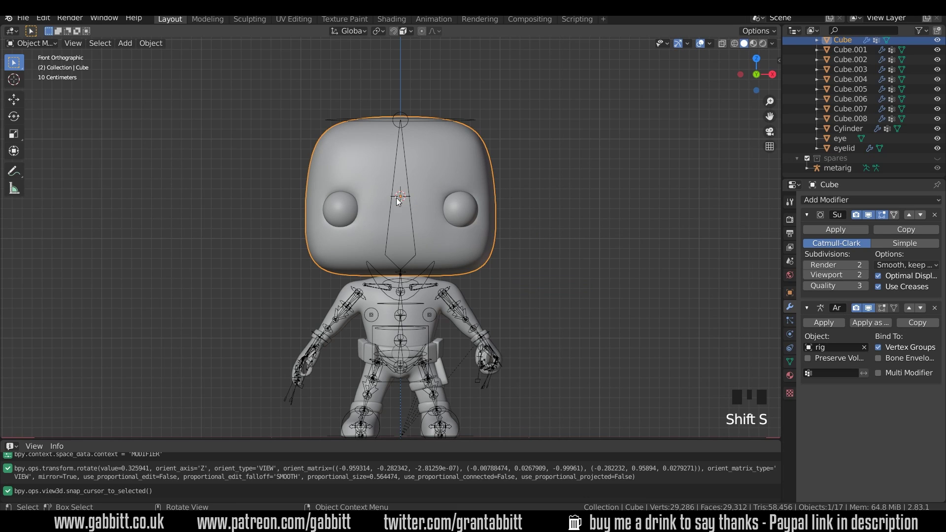
{"action": "key", "text": "shift+a"}
{"action": "mouse_move", "coordinate": [536, 173]}
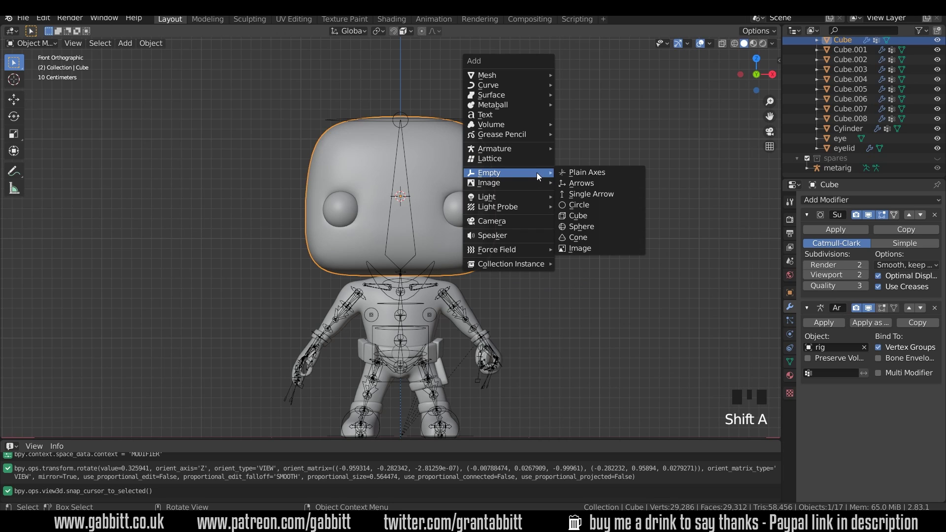
{"action": "left_click", "coordinate": [577, 173]}
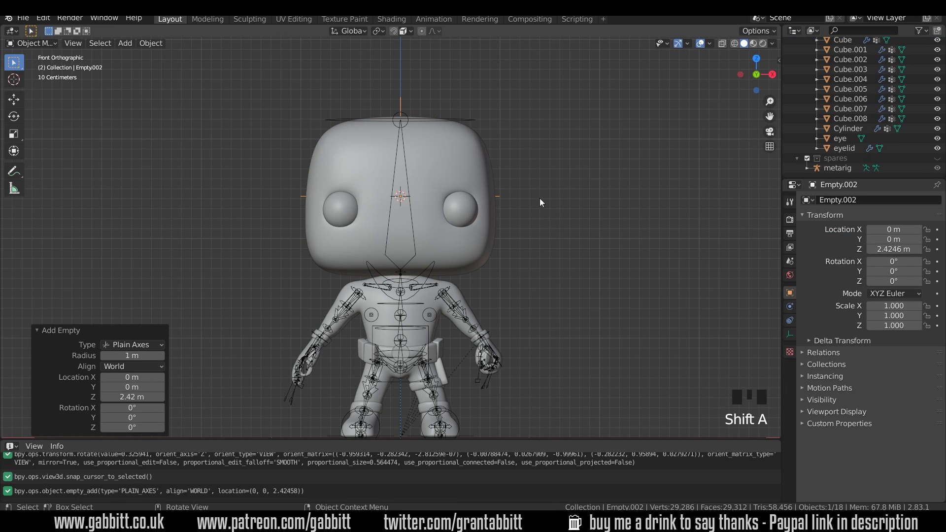
In X-ray wireframe, scale the empty to 0.290 and move it before the face at eye level
{"action": "left_click", "coordinate": [734, 43]}
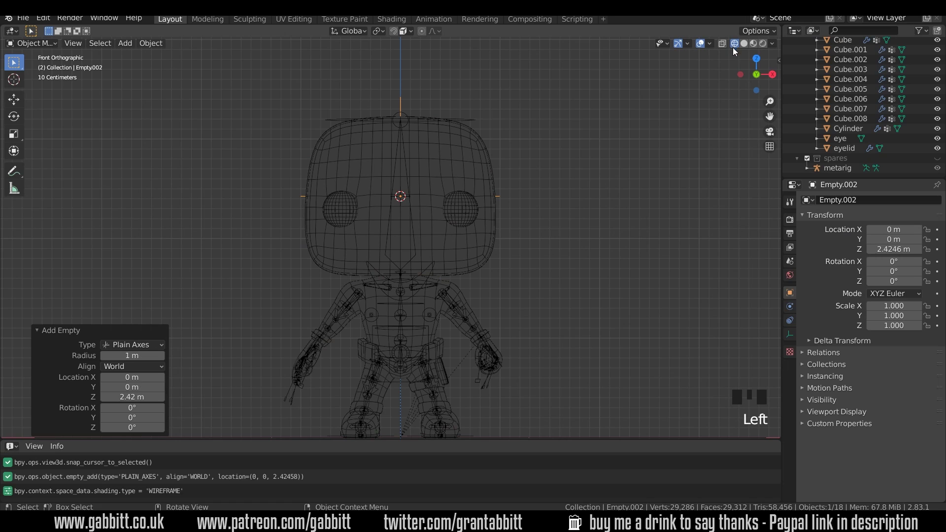
{"action": "left_click", "coordinate": [722, 45]}
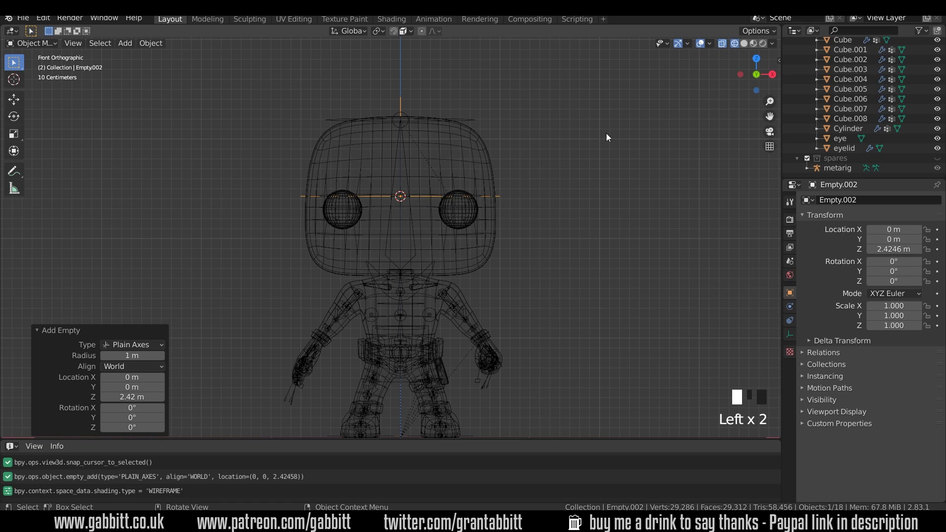
{"action": "key", "text": "s"}
{"action": "left_click", "coordinate": [450, 171]}
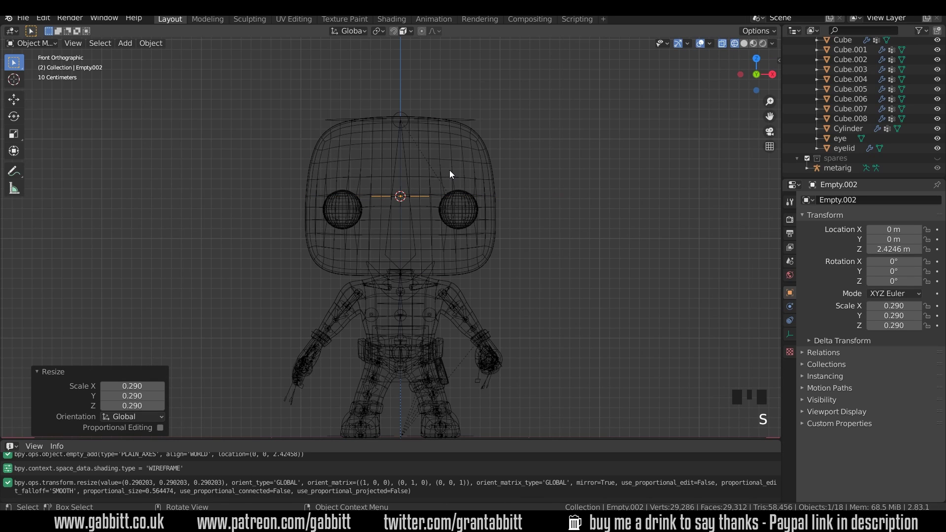
{"action": "key", "text": "KP_3"}
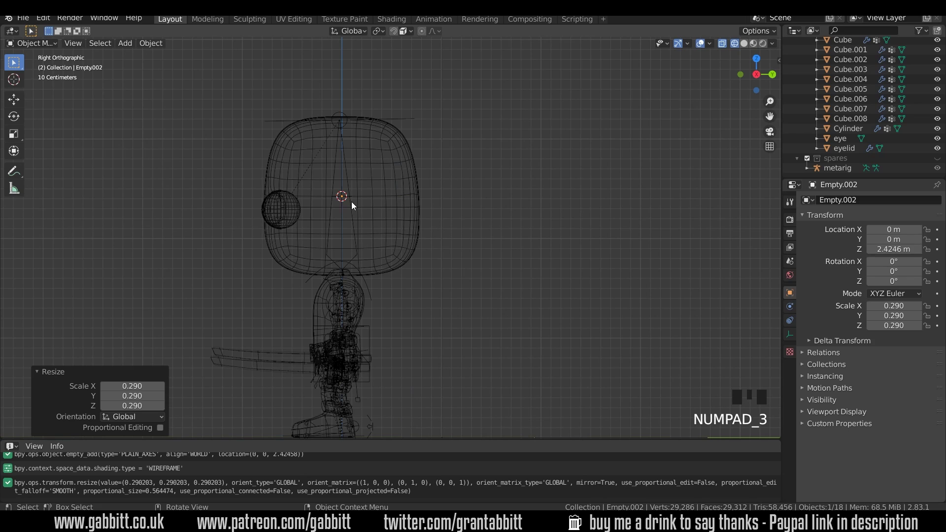
{"action": "key", "text": "g"}
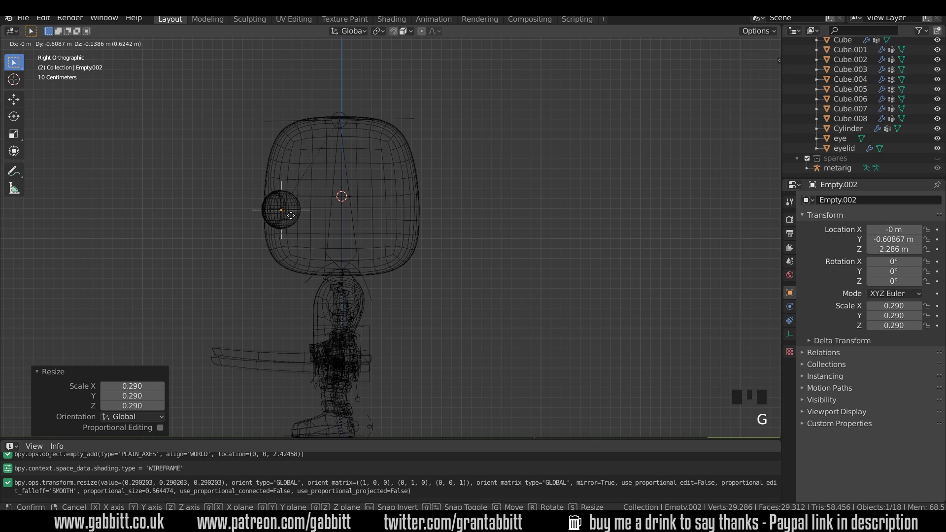
{"action": "left_click", "coordinate": [291, 215]}
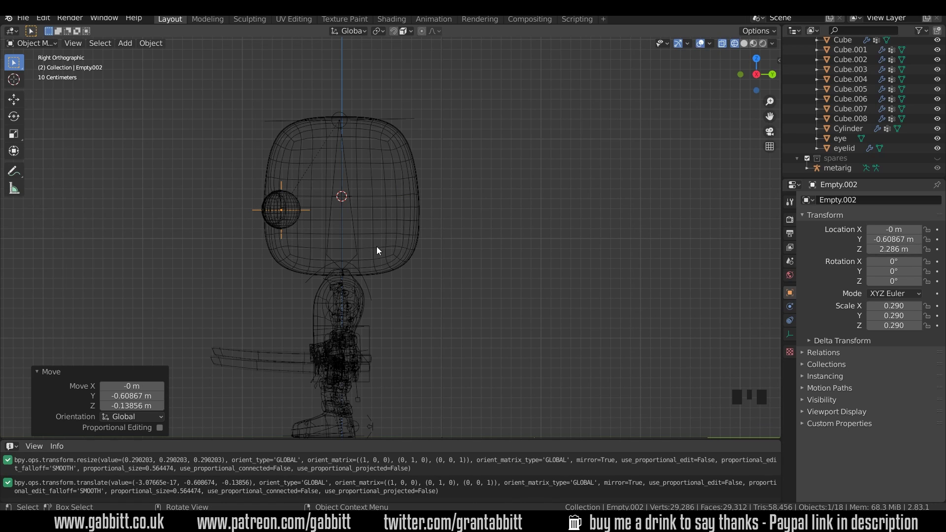
{"action": "middle_click_drag", "start_coordinate": [378, 248], "coordinate": [409, 298]}
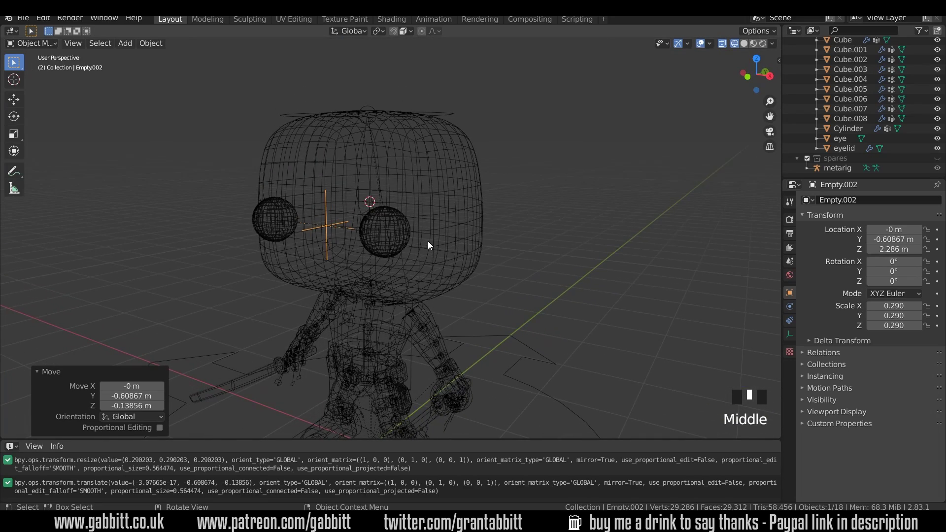
{"action": "middle_click_drag", "start_coordinate": [427, 241], "coordinate": [449, 255], "text": "shift"}
{"action": "scroll", "coordinate": [449, 252], "scroll_direction": "up", "scroll_amount": 2}
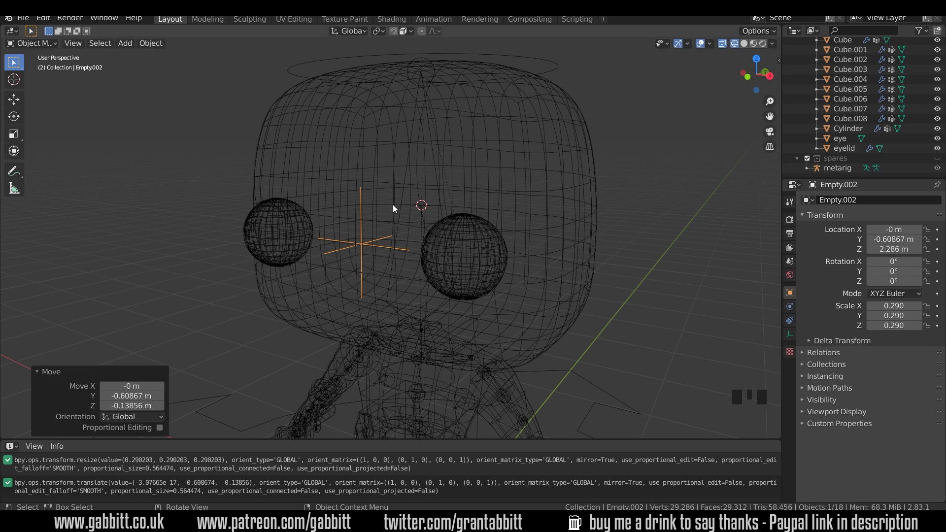
Bone-parent Empty.002 to the rig's DEF-spine.006 head bone
{"action": "left_click", "coordinate": [549, 61], "text": "shift"}
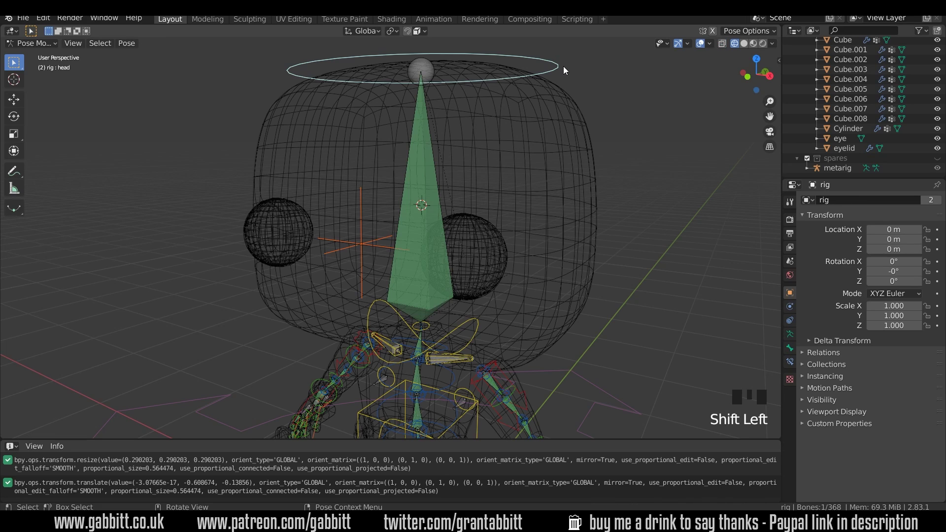
{"action": "left_click", "coordinate": [425, 161]}
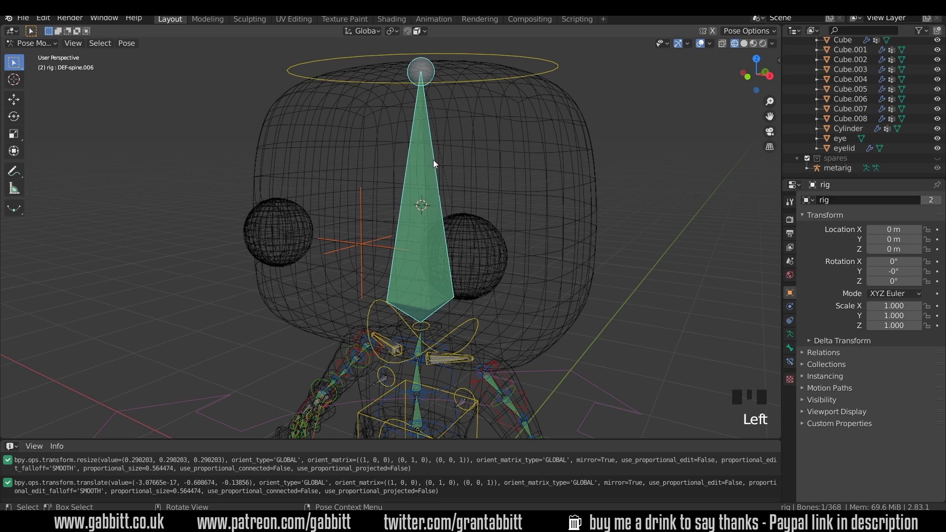
{"action": "key", "text": "ctrl+p"}
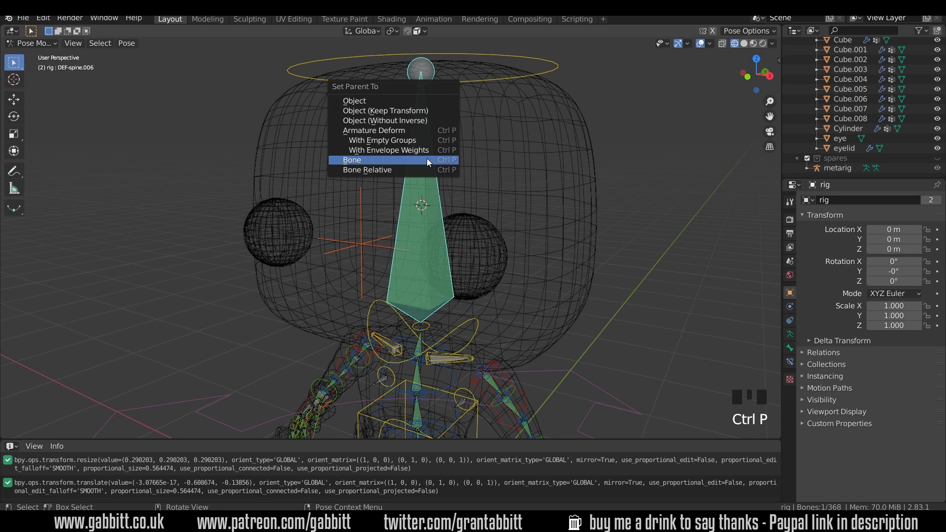
{"action": "left_click", "coordinate": [350, 160]}
Tilt the head control to check the empty follows, then cancel the tilt
{"action": "left_click", "coordinate": [554, 58]}
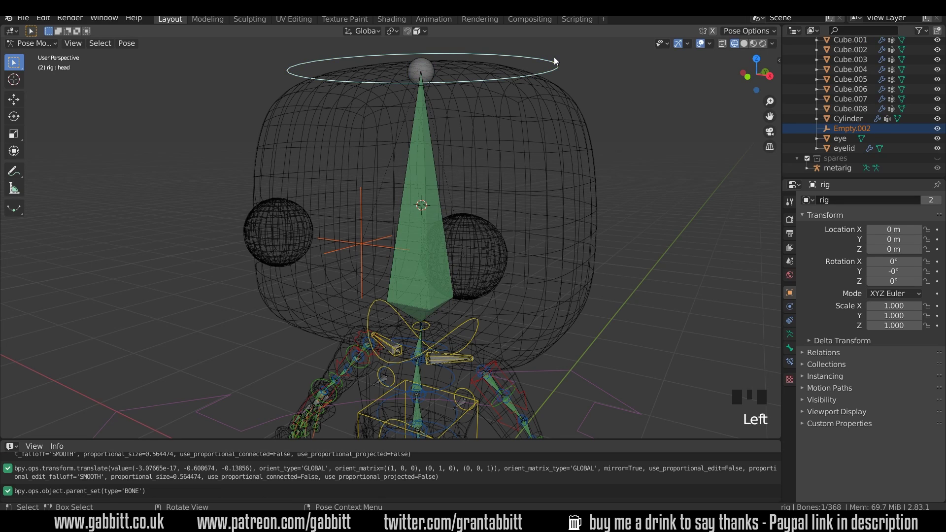
{"action": "key", "text": "r"}
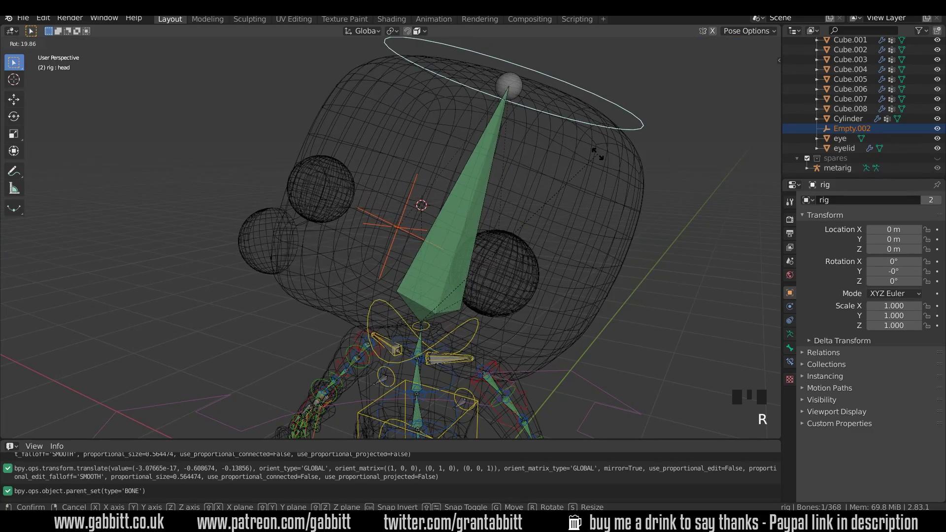
{"action": "right_click", "coordinate": [598, 154]}
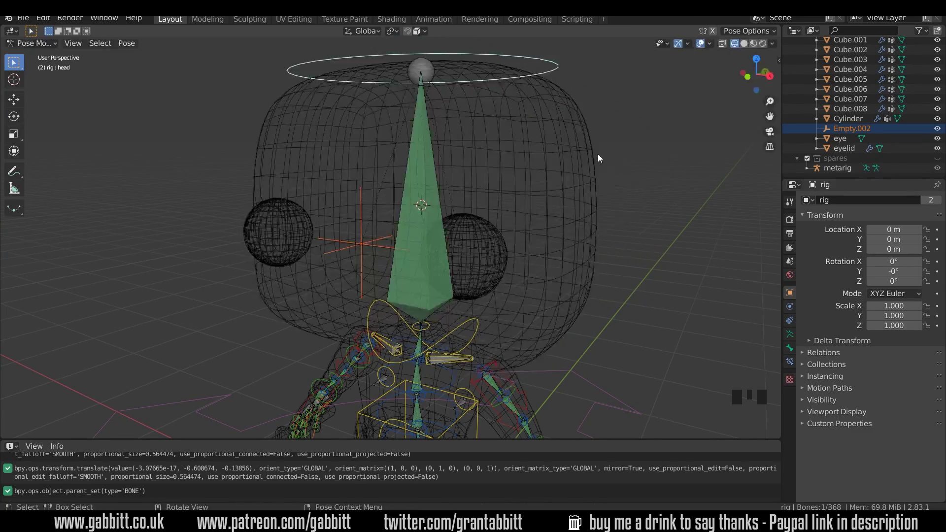
Replace Cube with Empty.002 as the eyelid's Mirror modifier mirror object
{"action": "left_click", "coordinate": [505, 241]}
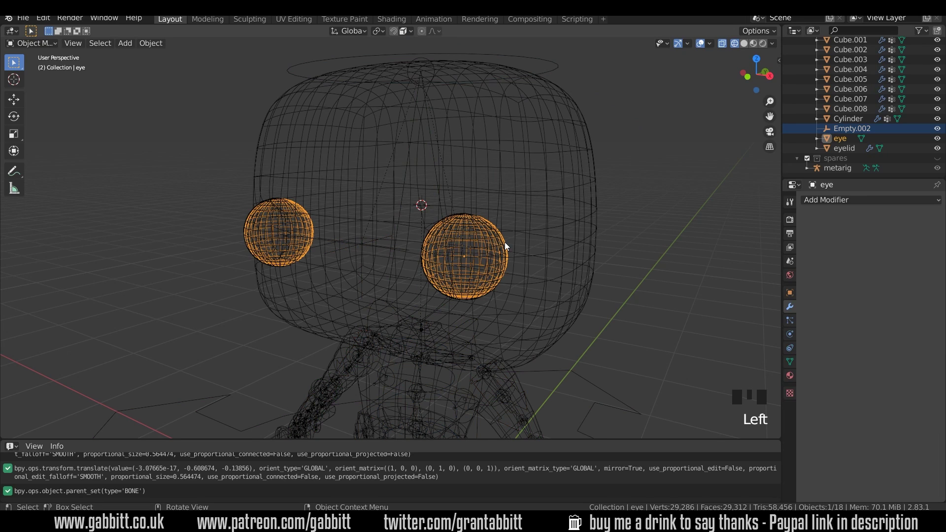
{"action": "left_click", "coordinate": [504, 241]}
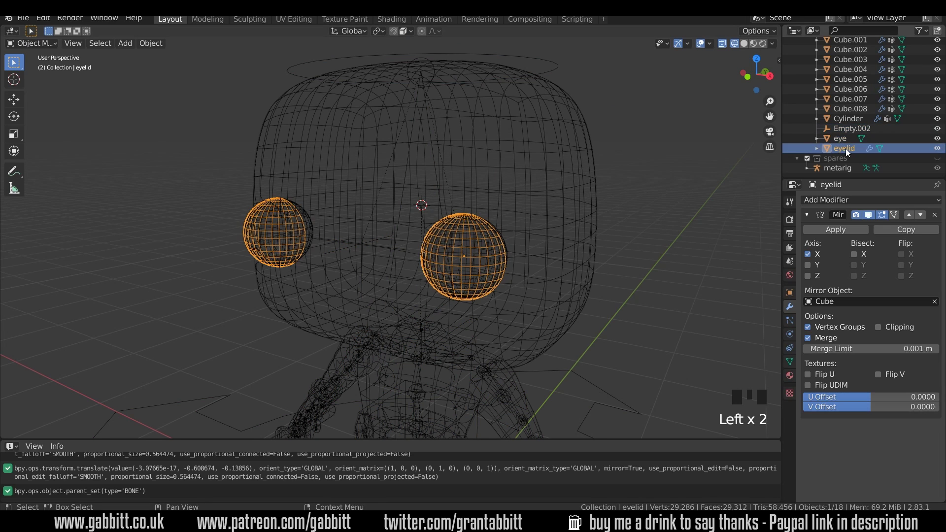
{"action": "left_click", "coordinate": [933, 301]}
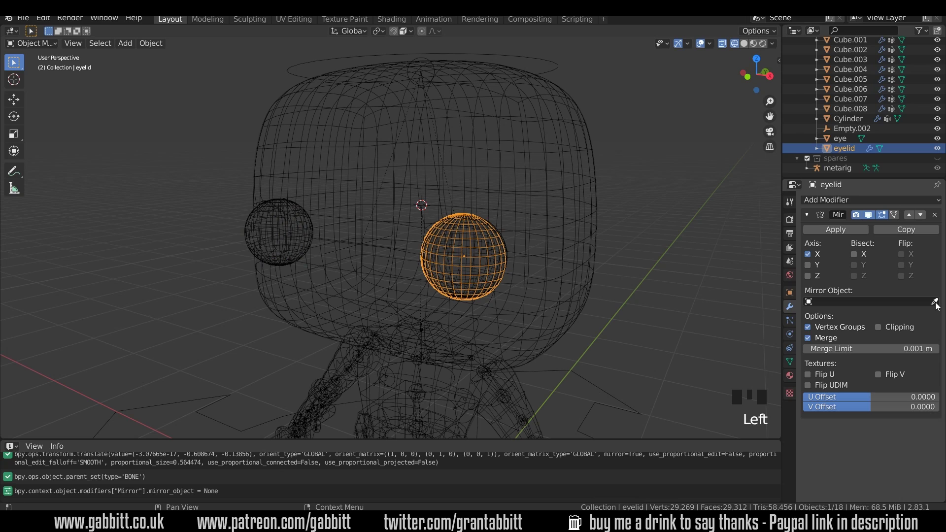
{"action": "left_click", "coordinate": [934, 301]}
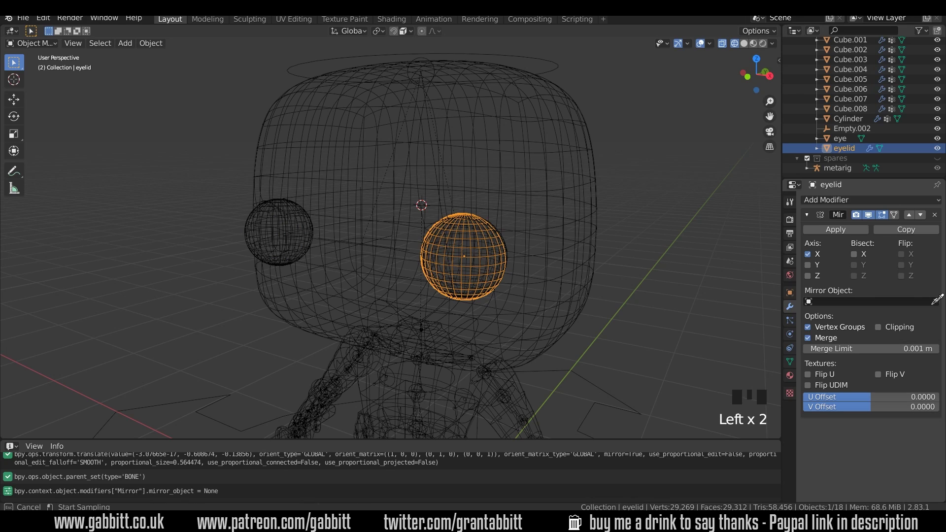
{"action": "left_click", "coordinate": [330, 250]}
Rename Empty.002 to 'blink control' in Object properties
{"action": "left_click", "coordinate": [333, 253]}
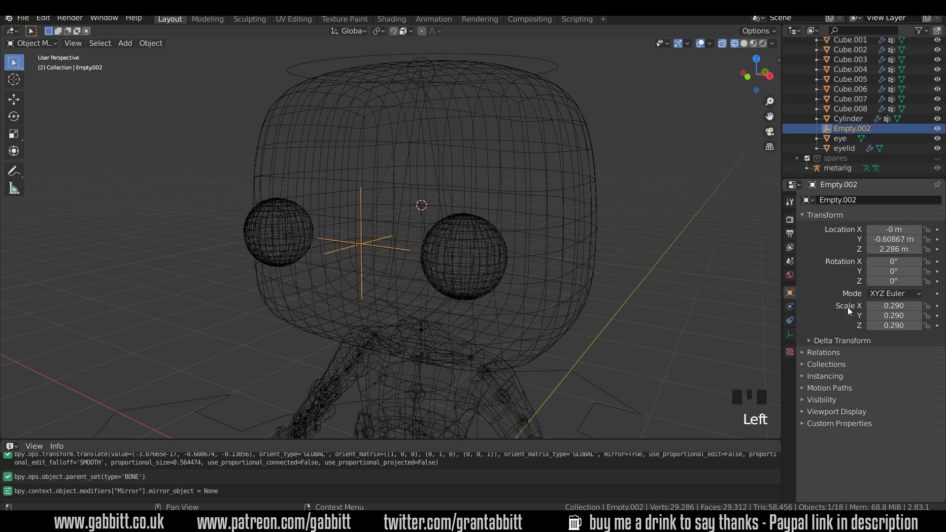
{"action": "double_click", "coordinate": [847, 202]}
{"action": "type", "text": "blink control"}
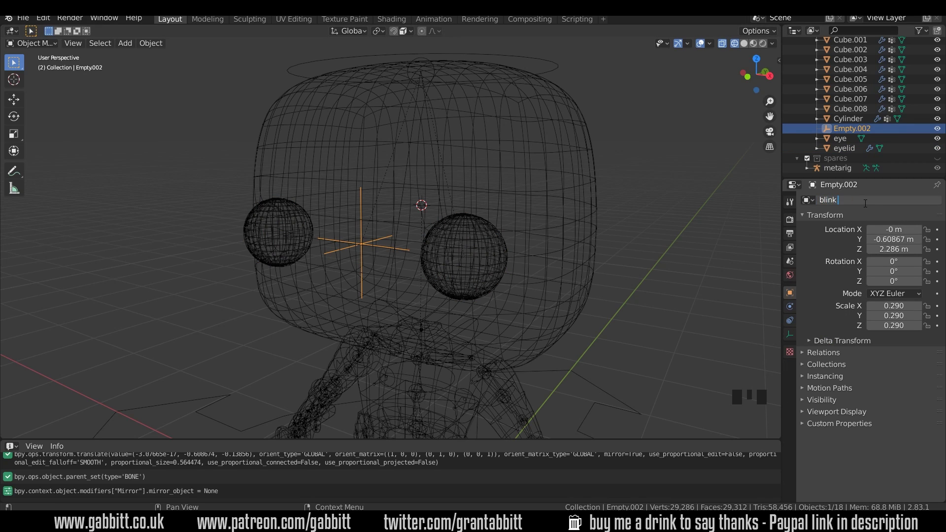
{"action": "key", "text": "Return"}
Test-rotate the rig's head bone, then cancel to leave it at rest
{"action": "left_click", "coordinate": [506, 57]}
{"action": "key", "text": "r"}
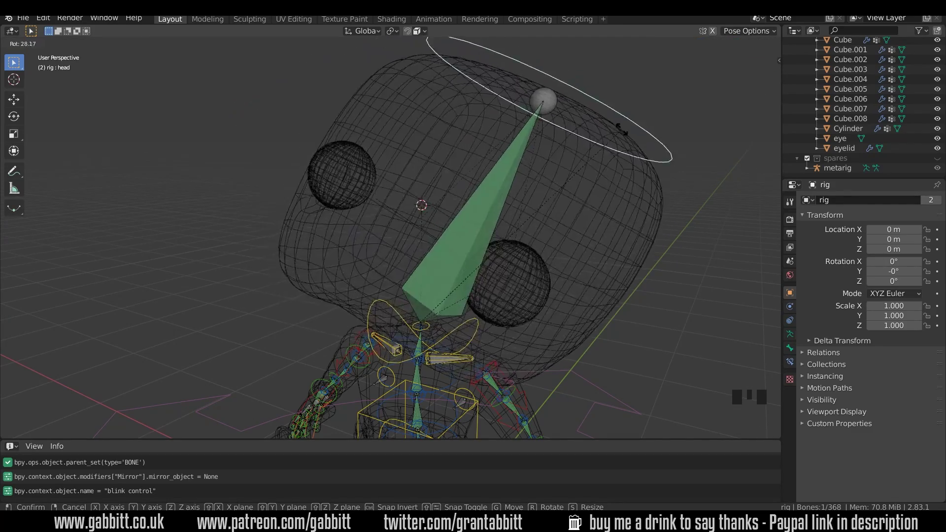
{"action": "right_click", "coordinate": [523, 82]}
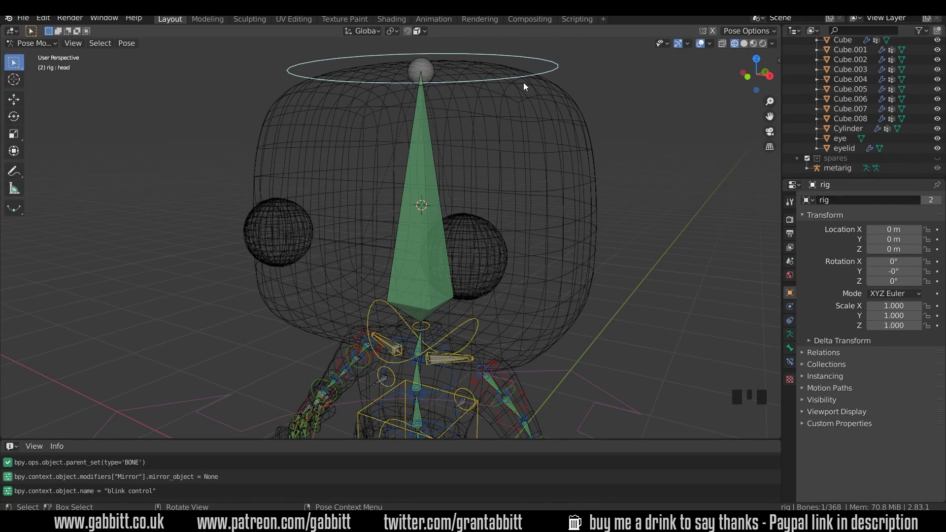
Add a Copy Rotation constraint to the eyelid with blink control as its target
{"action": "left_click", "coordinate": [249, 217]}
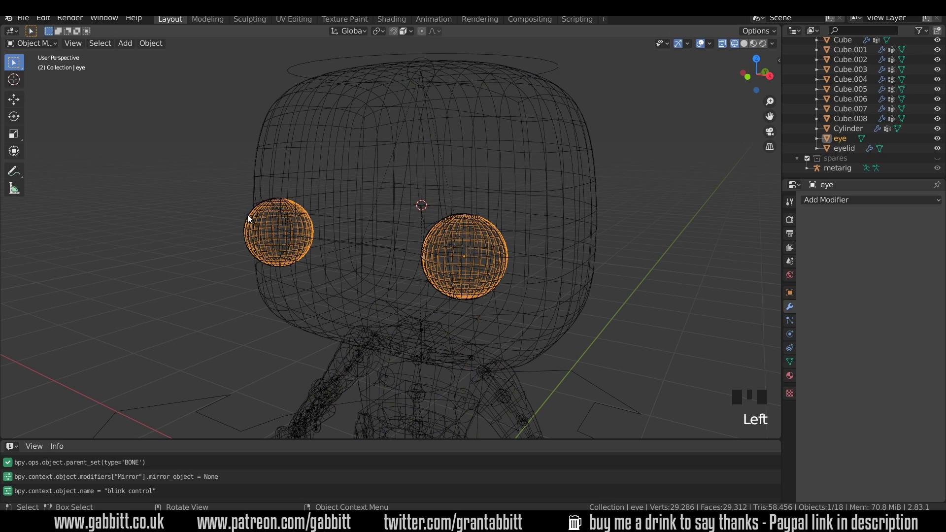
{"action": "left_click", "coordinate": [249, 218]}
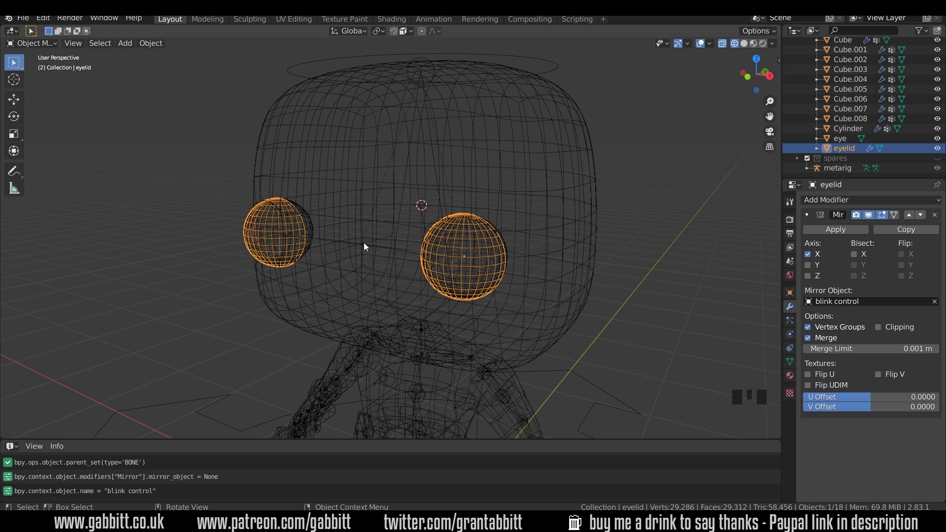
{"action": "left_click", "coordinate": [789, 348]}
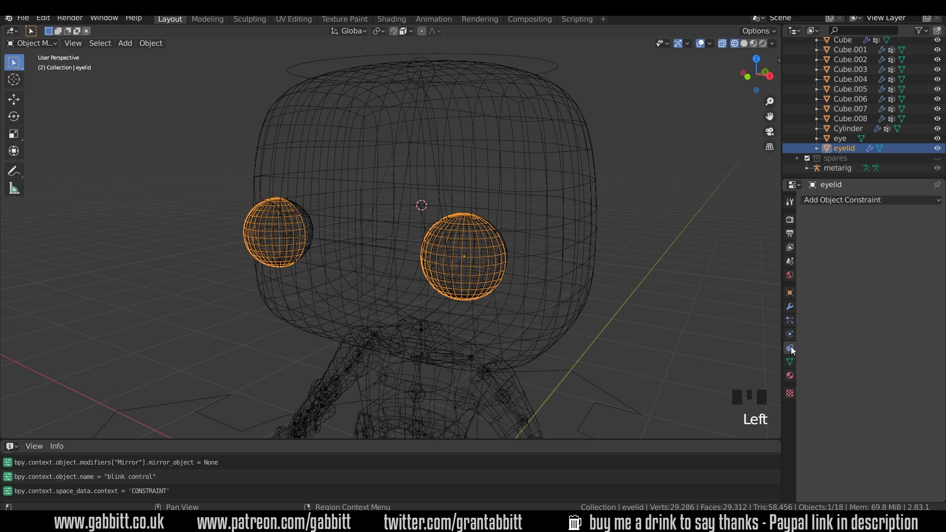
{"action": "left_click", "coordinate": [837, 199]}
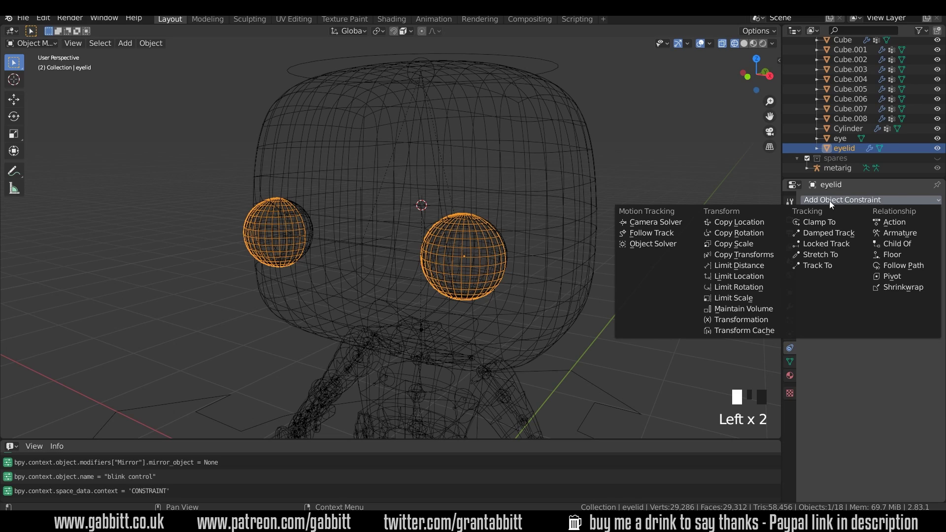
{"action": "left_click", "coordinate": [751, 232]}
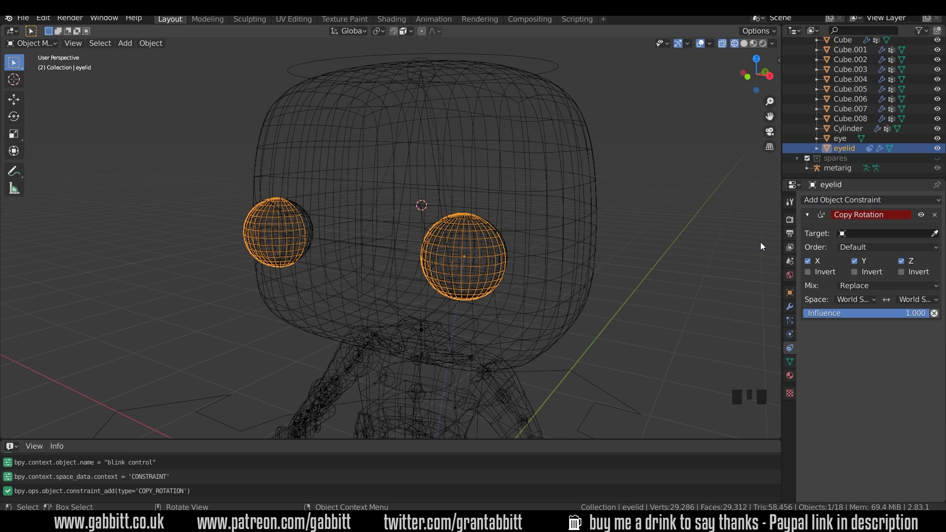
{"action": "left_click", "coordinate": [933, 234]}
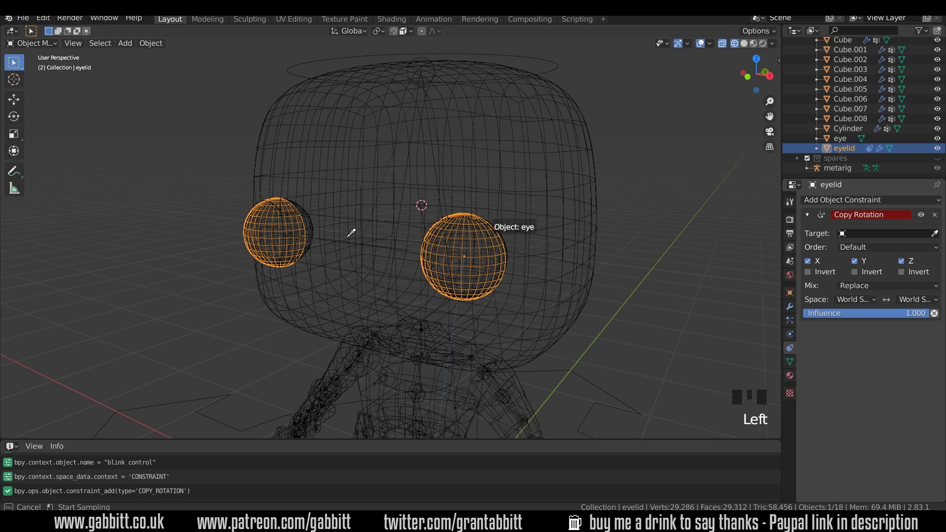
{"action": "left_click", "coordinate": [336, 246]}
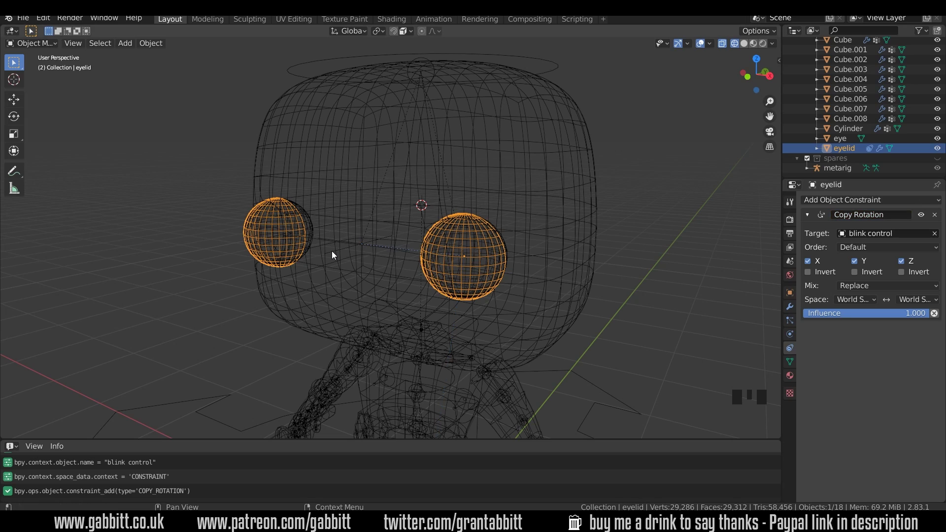
Trial-rotate blink control on its X axis, then cancel the rotation
{"action": "left_click", "coordinate": [333, 250]}
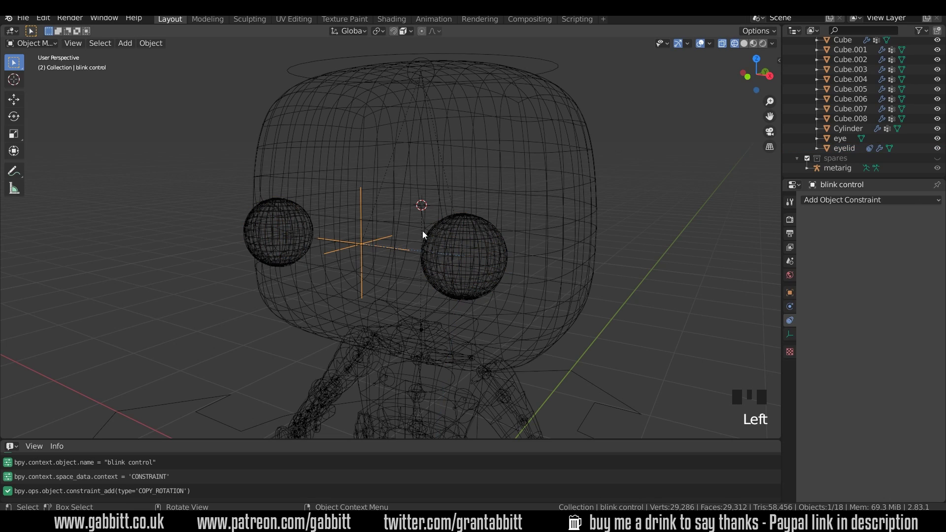
{"action": "key", "text": "r"}
{"action": "key", "text": "x"}
{"action": "key", "text": "x"}
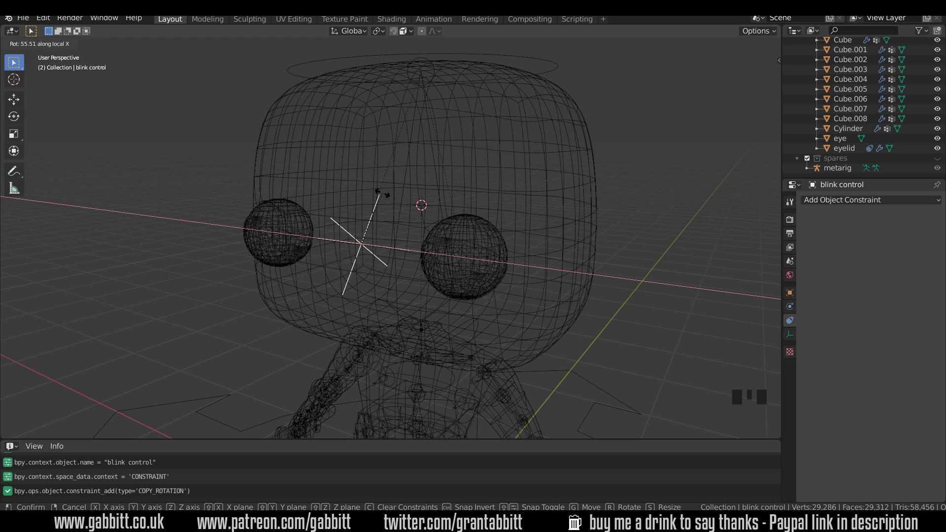
{"action": "right_click", "coordinate": [371, 275]}
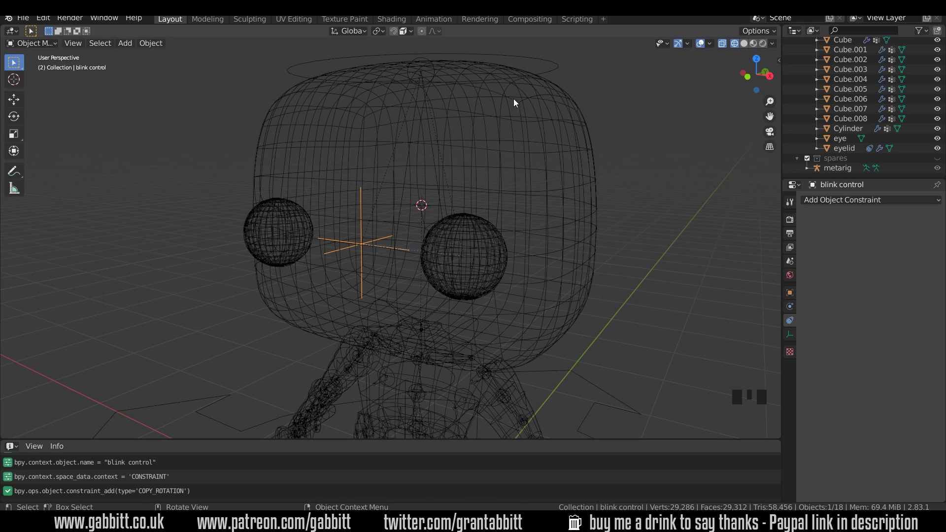
Turn the head bone about 11° around the Z axis
{"action": "left_click", "coordinate": [513, 56]}
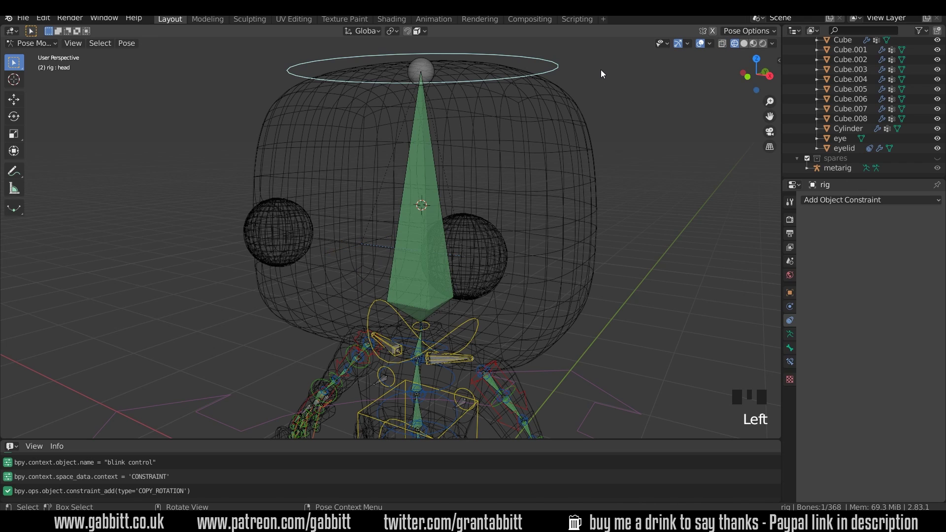
{"action": "key", "text": "r"}
{"action": "key", "text": "z"}
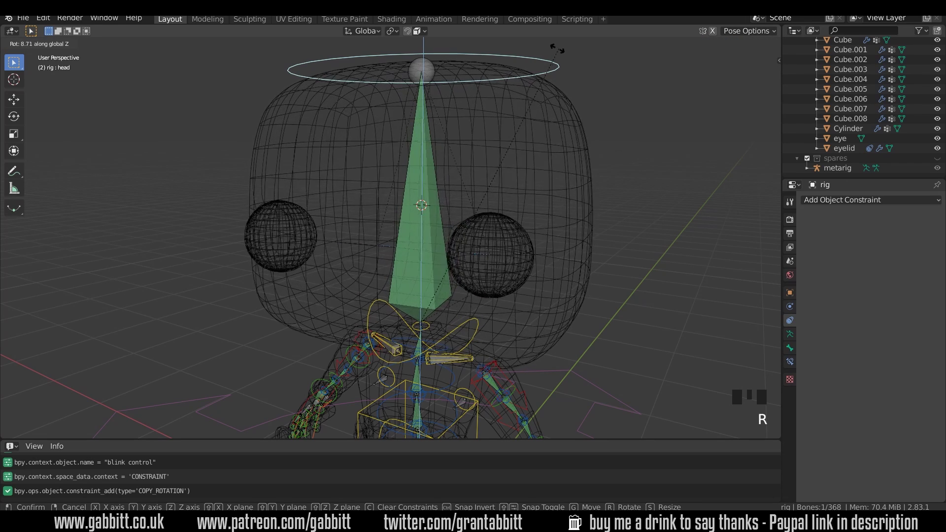
{"action": "left_click", "coordinate": [527, 87]}
Rotate blink control on its local X axis to test the eyelids
{"action": "left_click", "coordinate": [360, 255]}
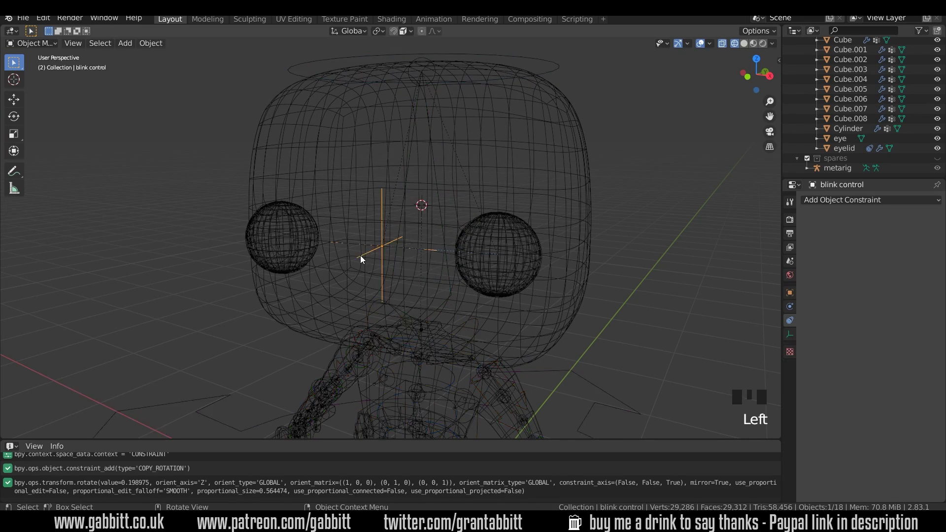
{"action": "key", "text": "r"}
{"action": "key", "text": "x"}
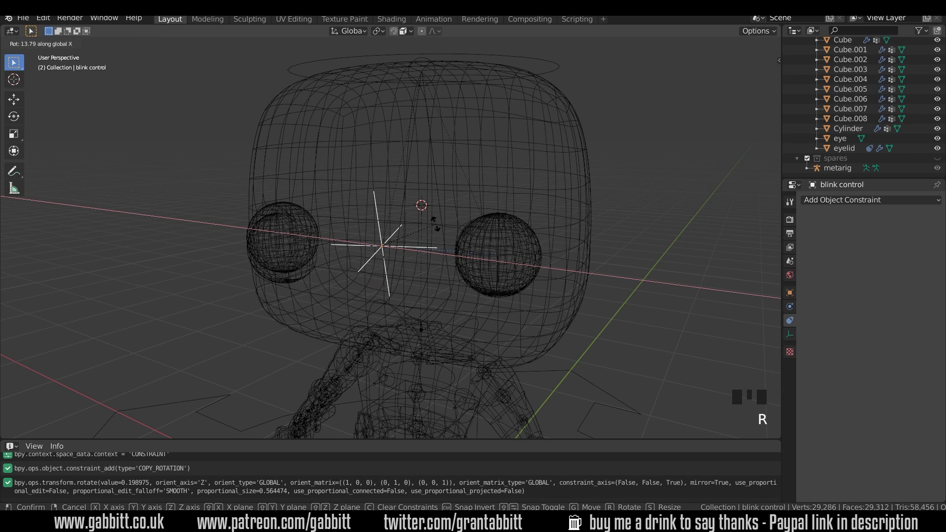
{"action": "key", "text": "x"}
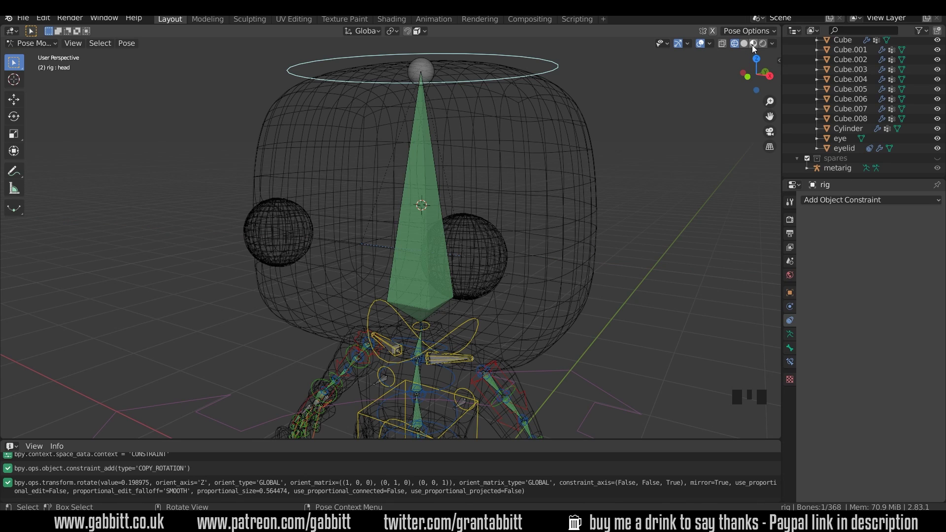
Switch the viewport to Material Preview and frame the Deadpool figure
{"action": "left_click", "coordinate": [752, 44]}
{"action": "scroll", "coordinate": [636, 173], "scroll_direction": "down", "scroll_amount": 4}
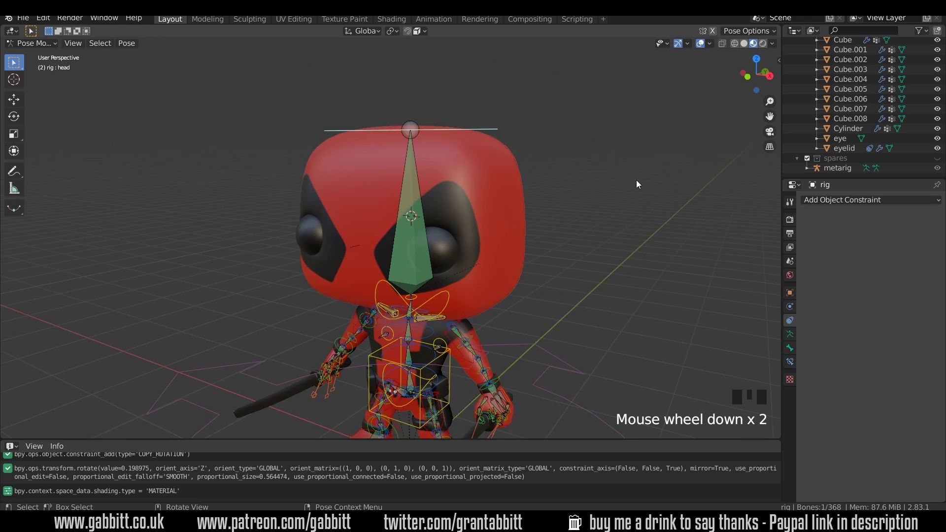
{"action": "middle_click_drag", "start_coordinate": [591, 215], "coordinate": [587, 209]}
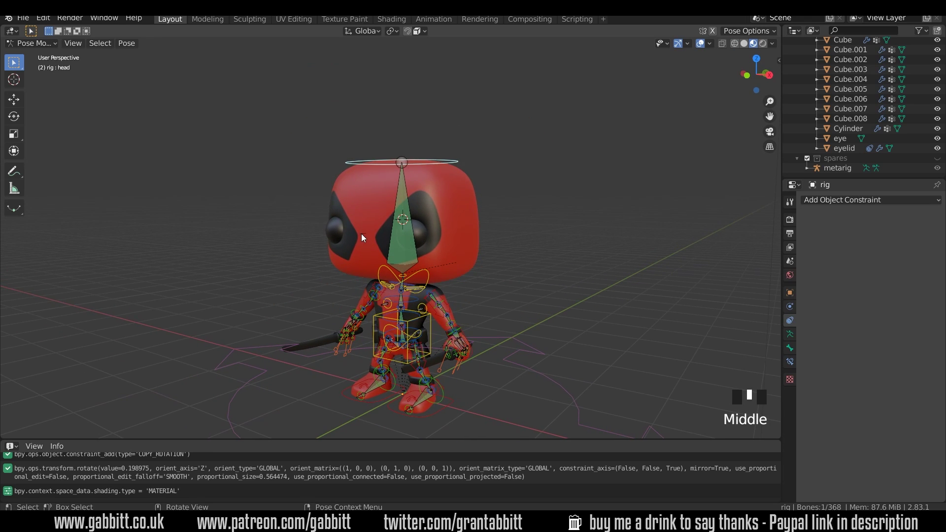
Rotate blink control −142° on its local X axis to open the eyelids
{"action": "left_click", "coordinate": [360, 232]}
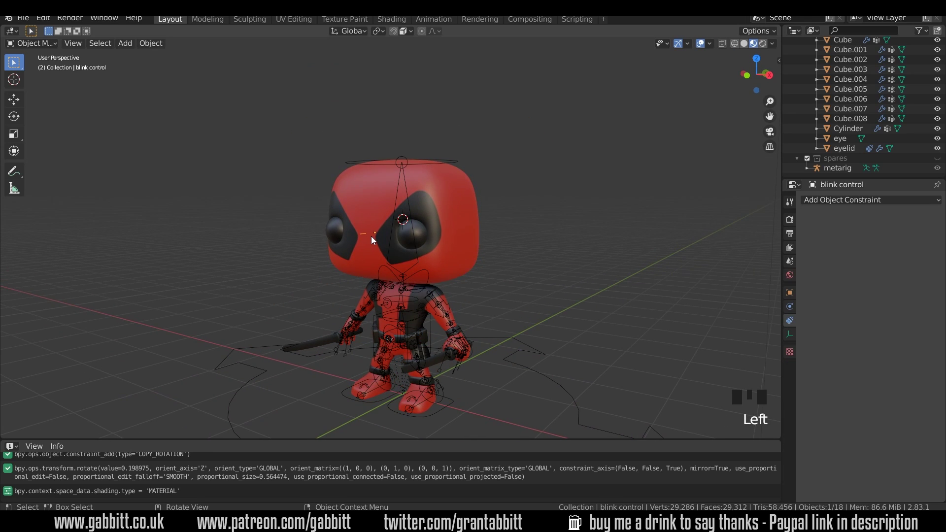
{"action": "key", "text": "r"}
{"action": "key", "text": "x"}
{"action": "key", "text": "x"}
{"action": "left_click", "coordinate": [378, 207]}
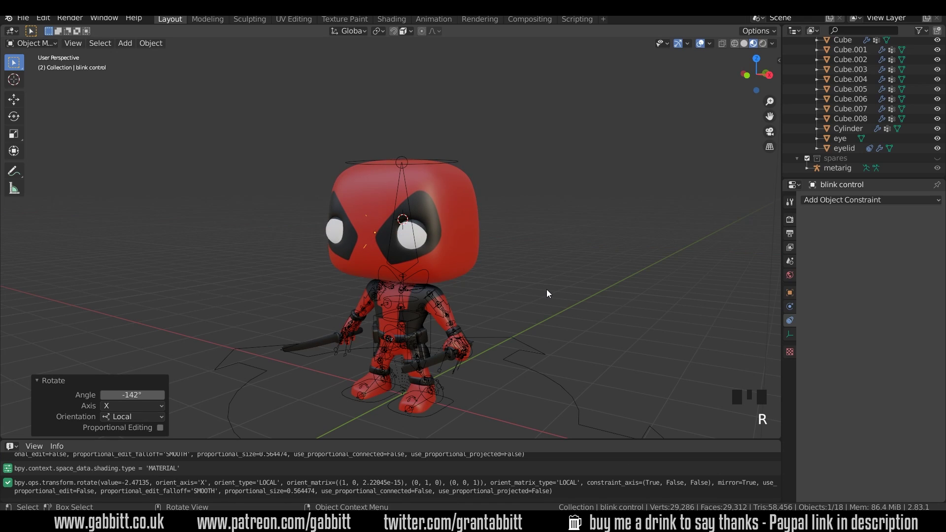
Test-tilt the head bone, then cancel to keep it at rest
{"action": "left_click", "coordinate": [450, 158]}
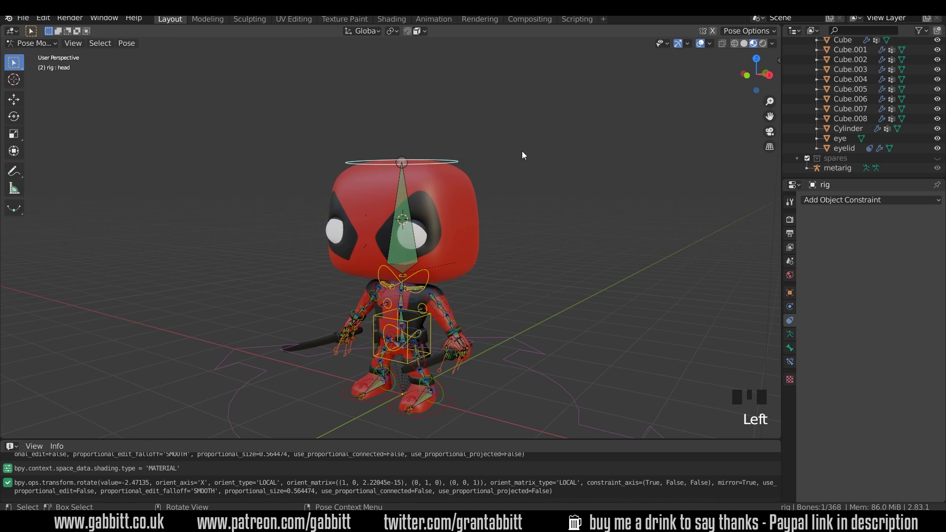
{"action": "key", "text": "r"}
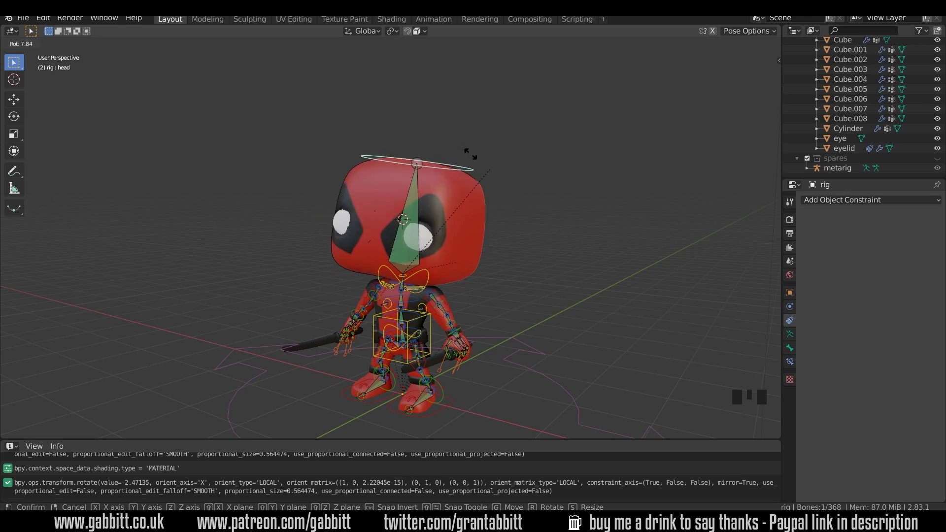
{"action": "right_click", "coordinate": [548, 183]}
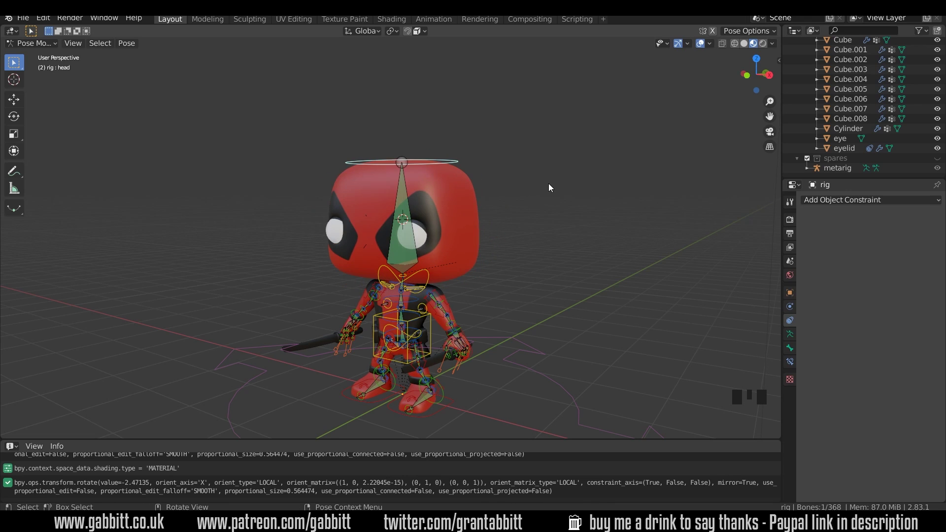